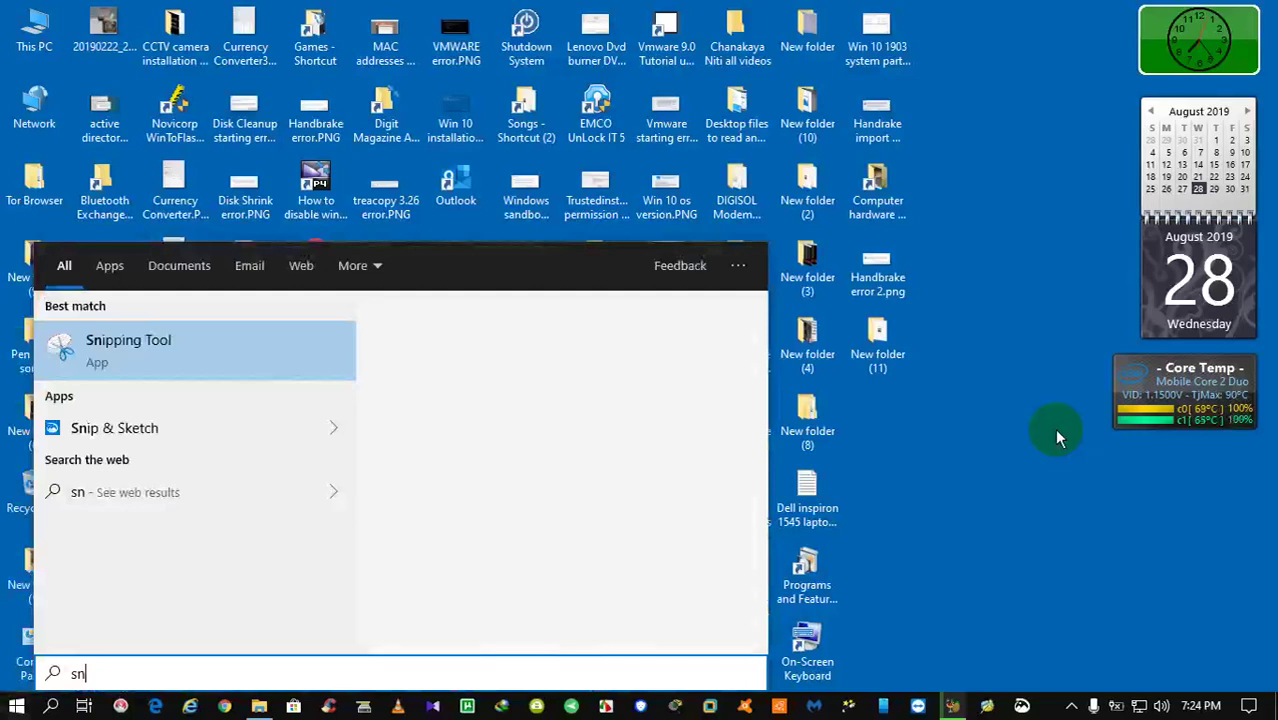
Search Windows for "snip", try to launch Snip & Sketch, and close the Microsoft Store window.
text(ip)
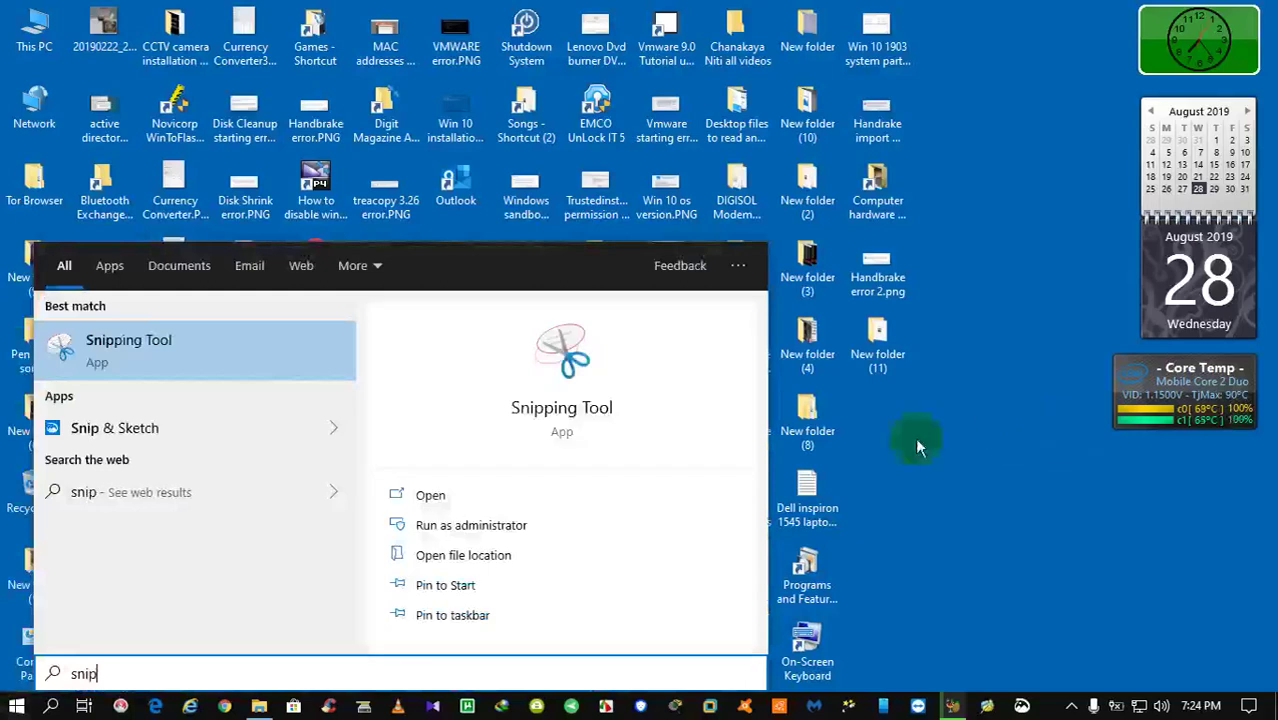
click(196, 426)
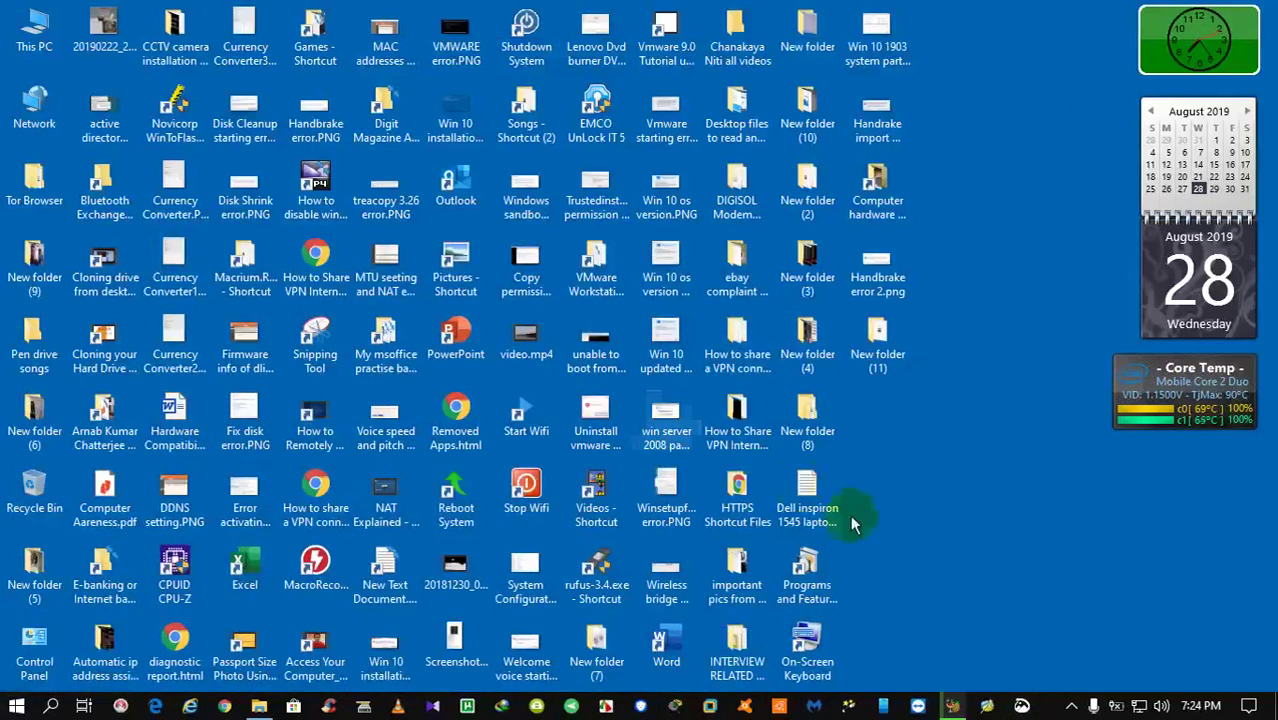
click(50, 706)
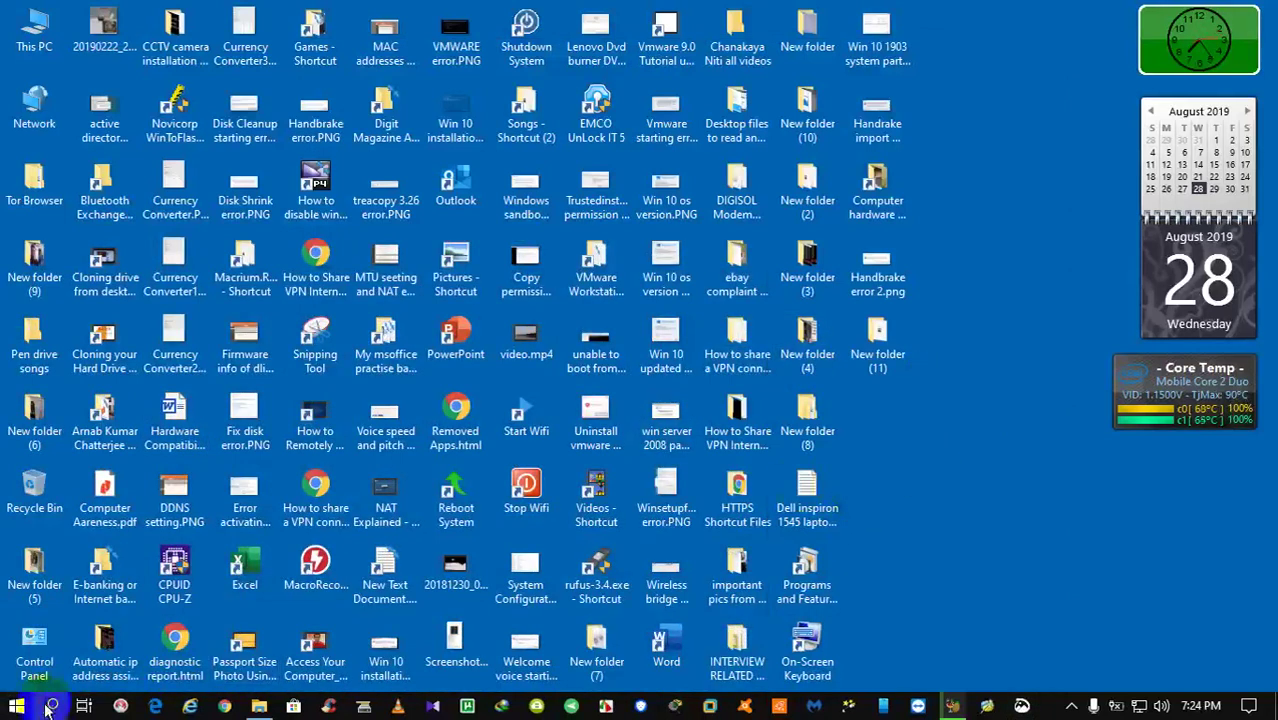
text(snip)
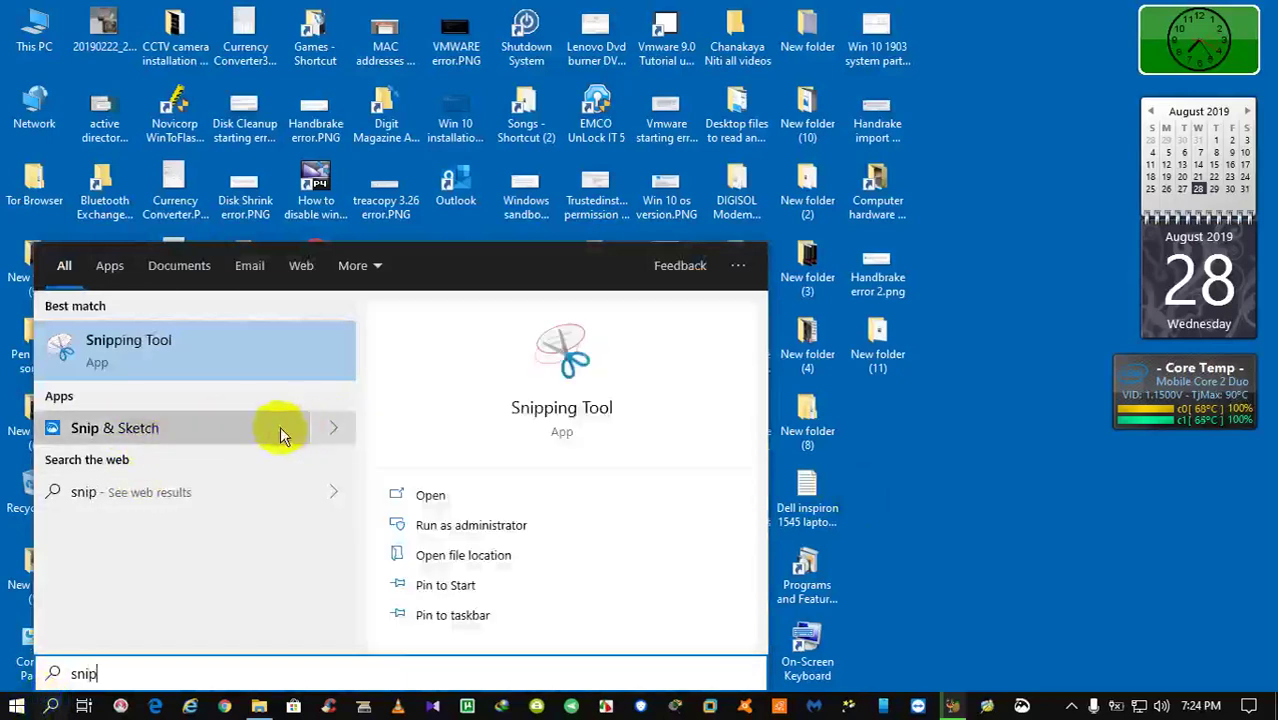
click(341, 432)
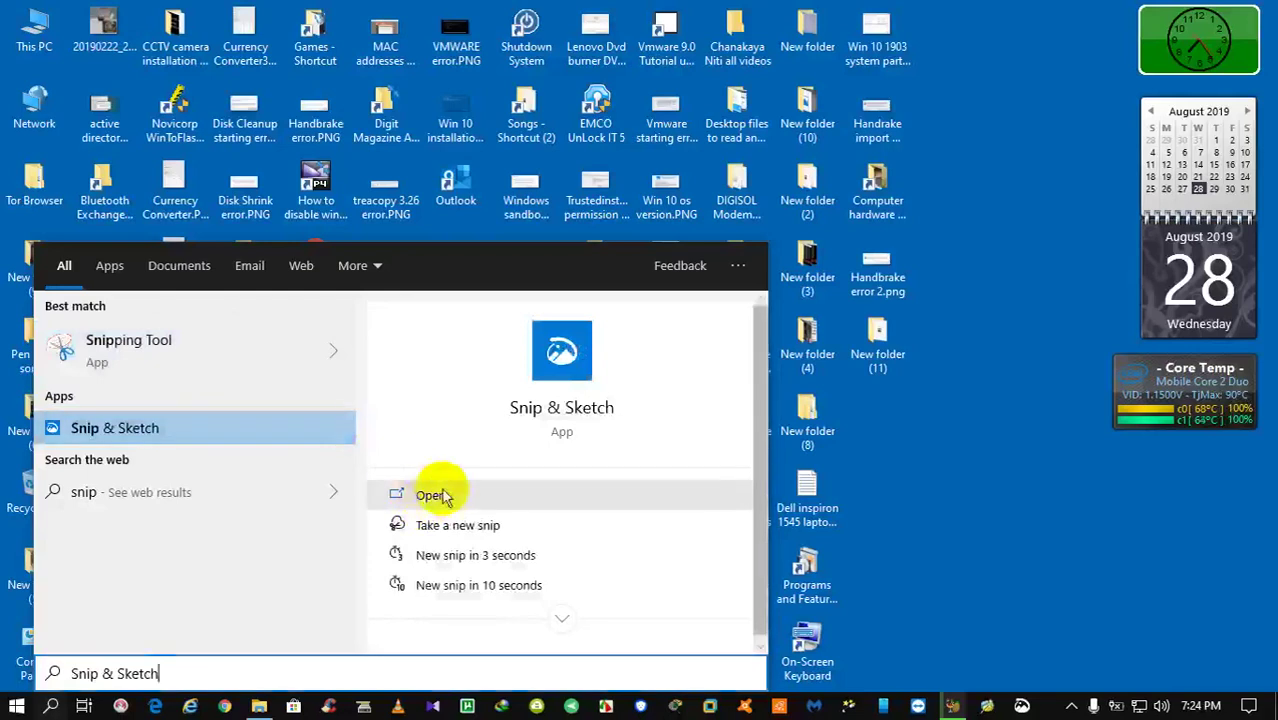
click(424, 497)
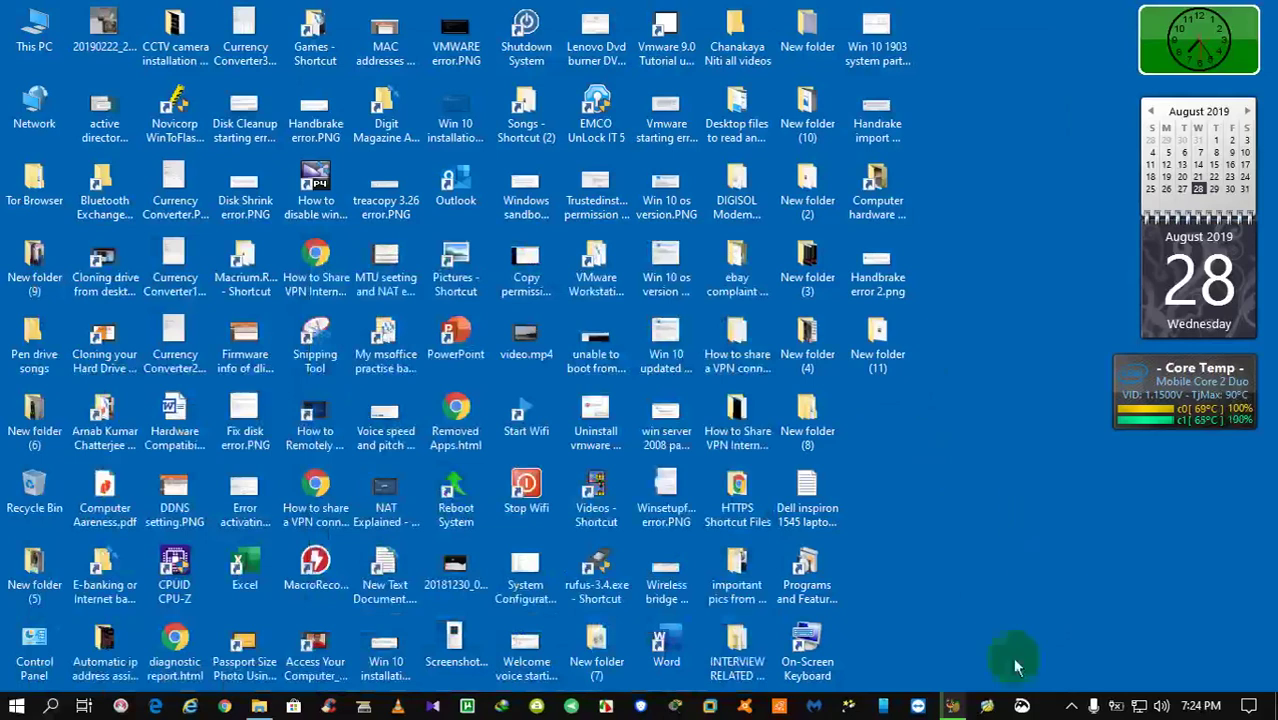
click(1022, 706)
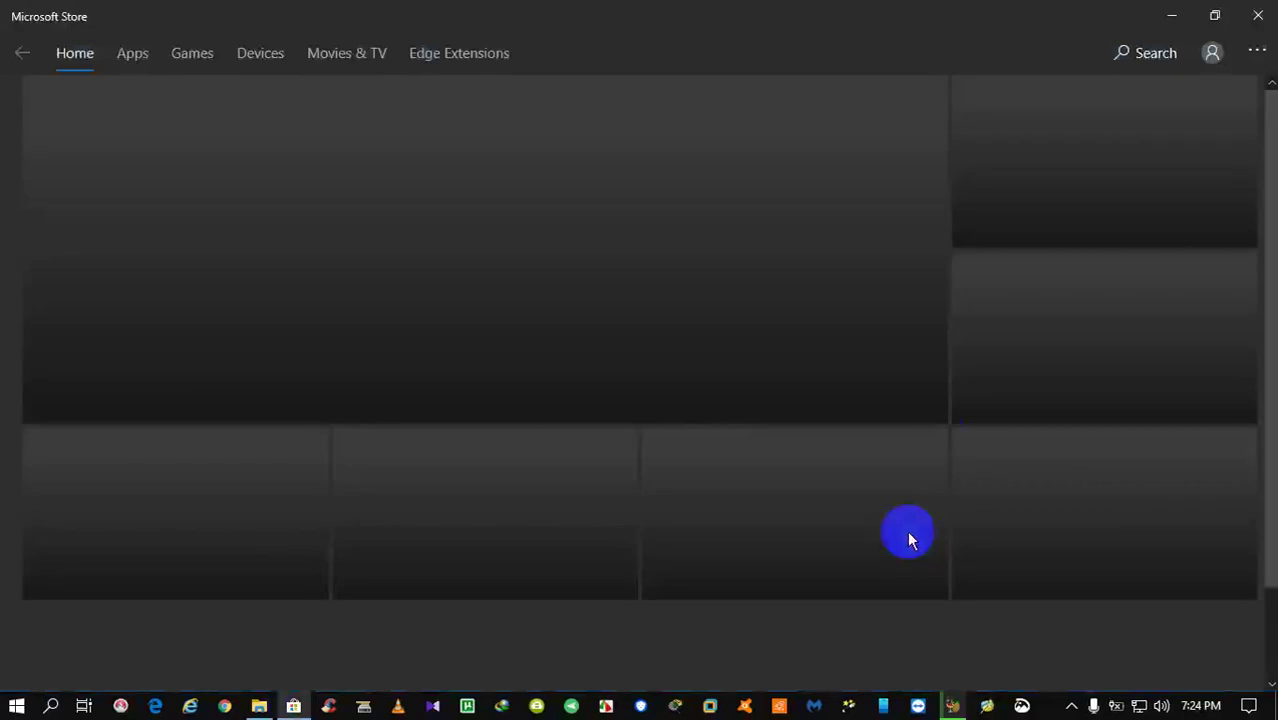
click(1258, 18)
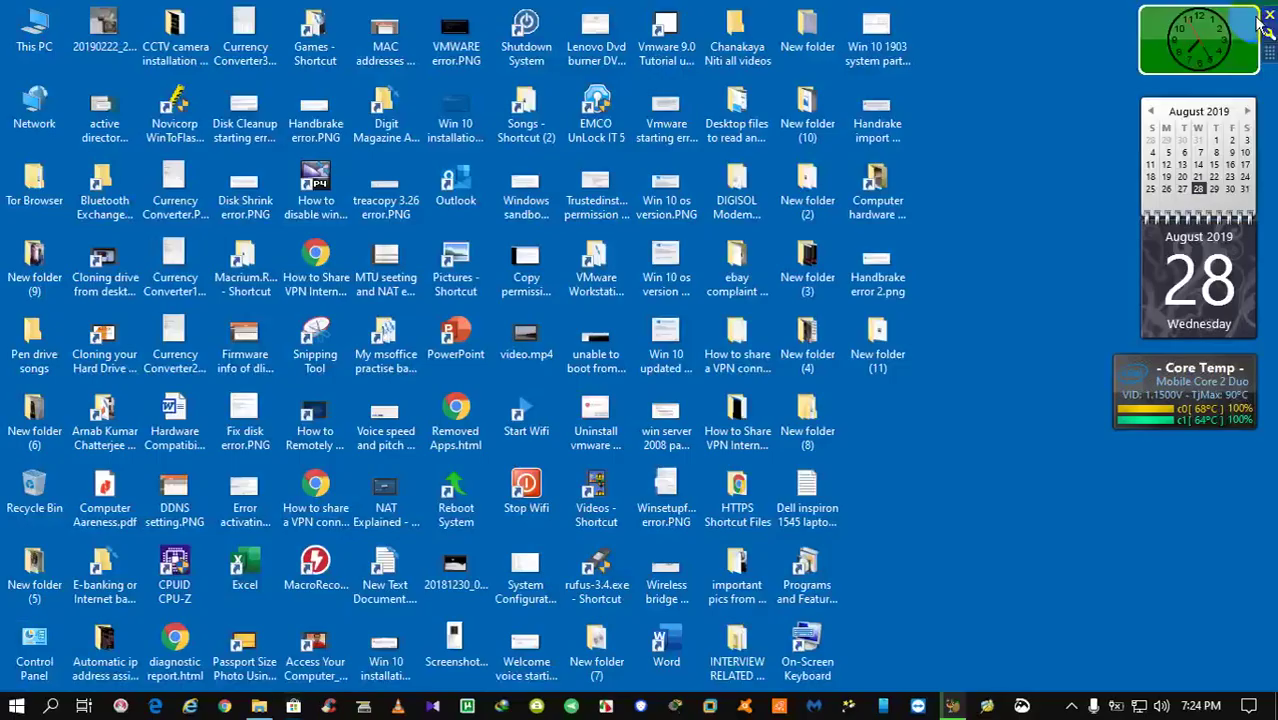
Open Microsoft Store from the installed apps list.
click(14, 708)
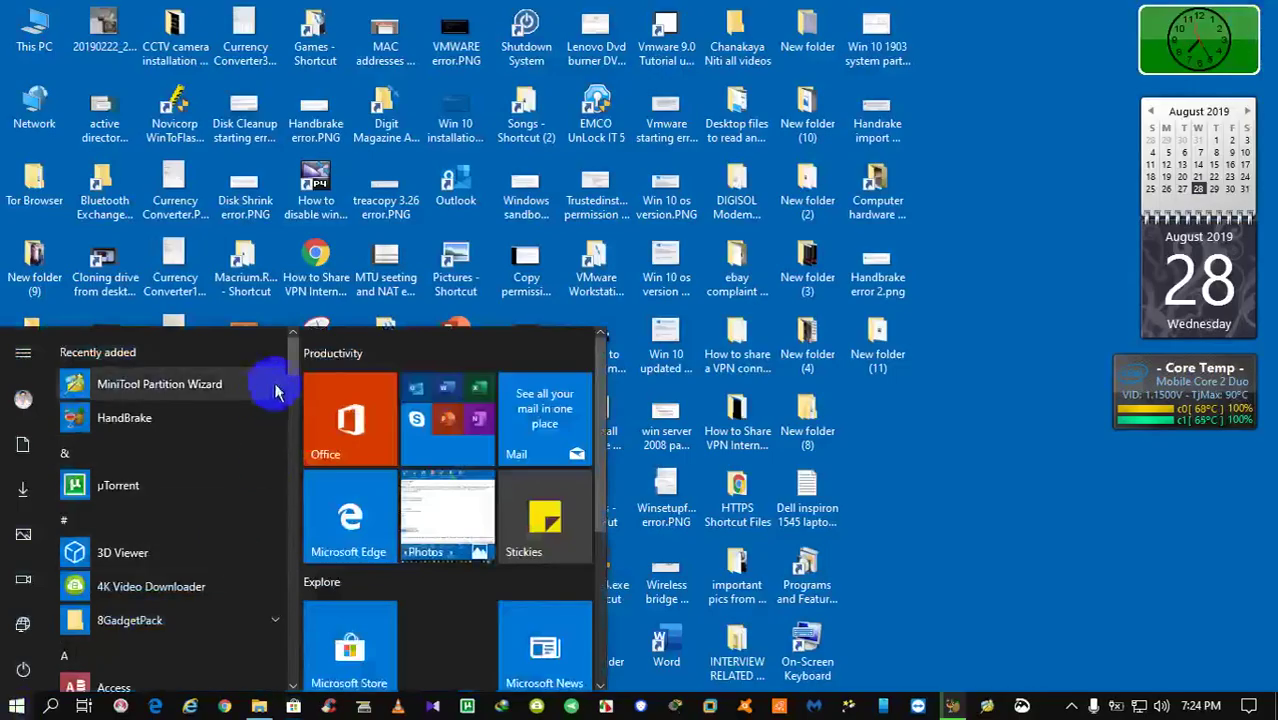
drag(293, 370, 334, 523)
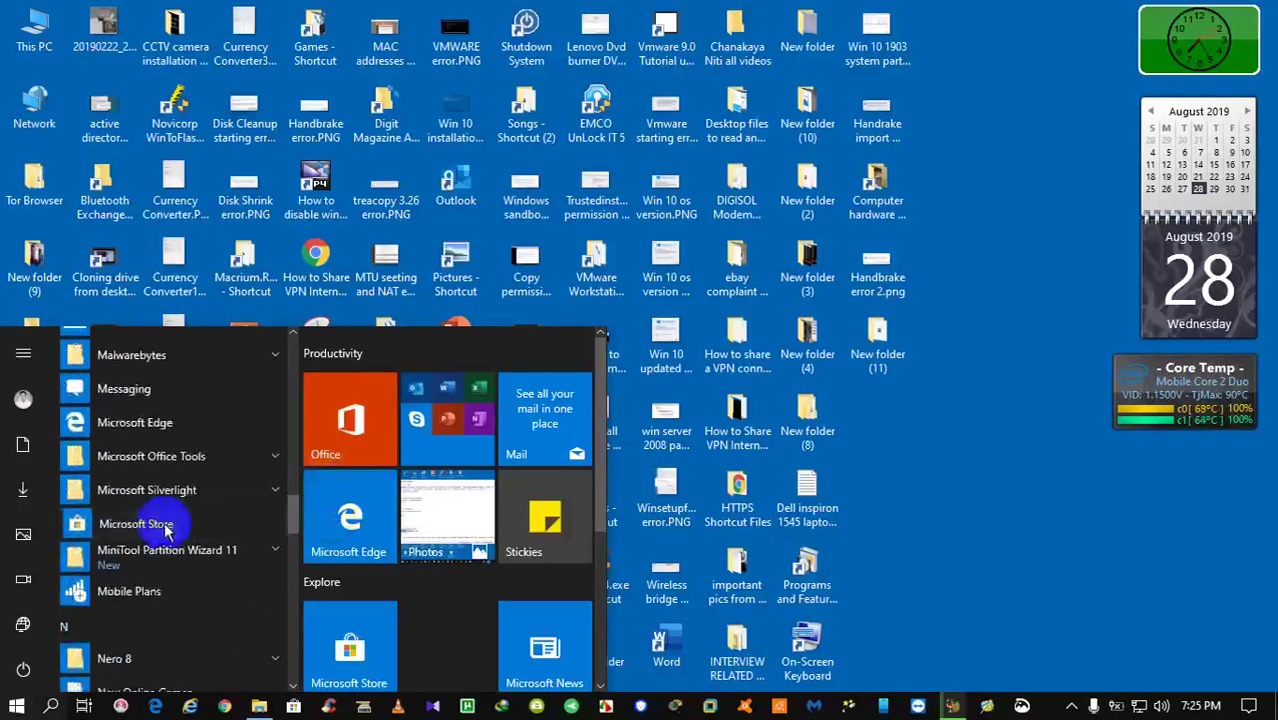
click(140, 524)
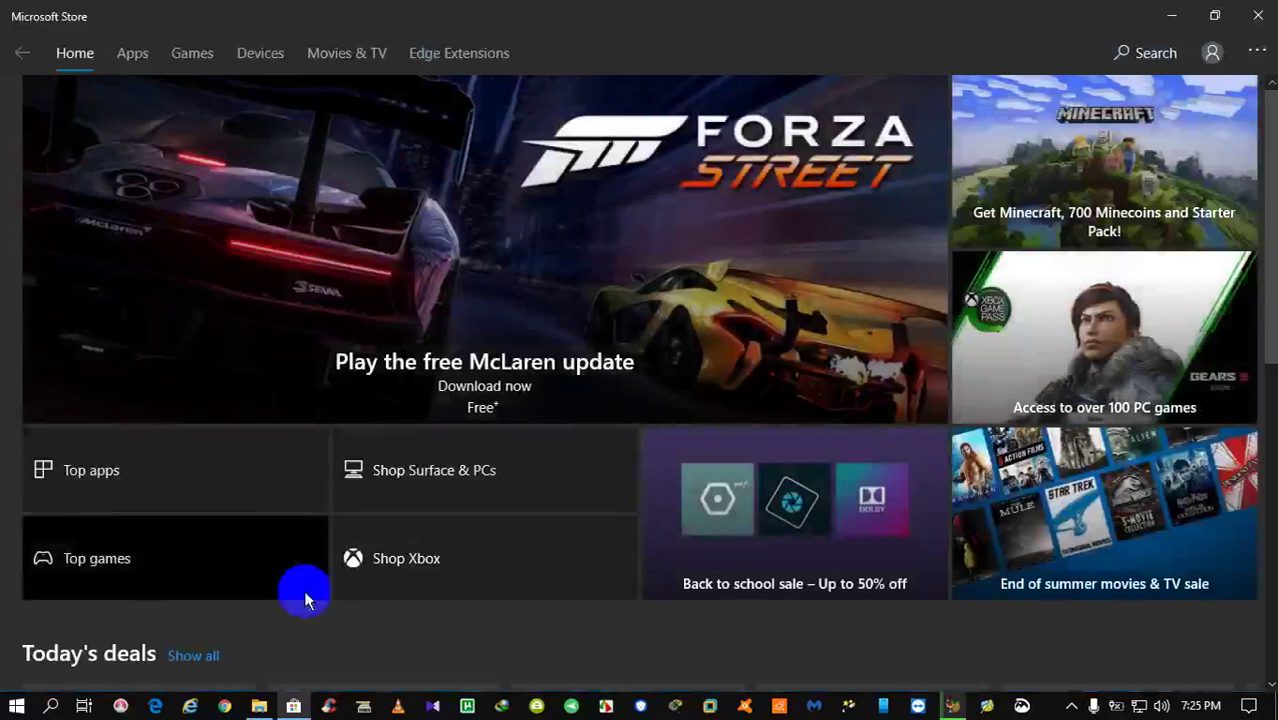
Go to the Store's Downloads and updates page and open the Snip & Sketch entry.
click(1148, 52)
click(1054, 50)
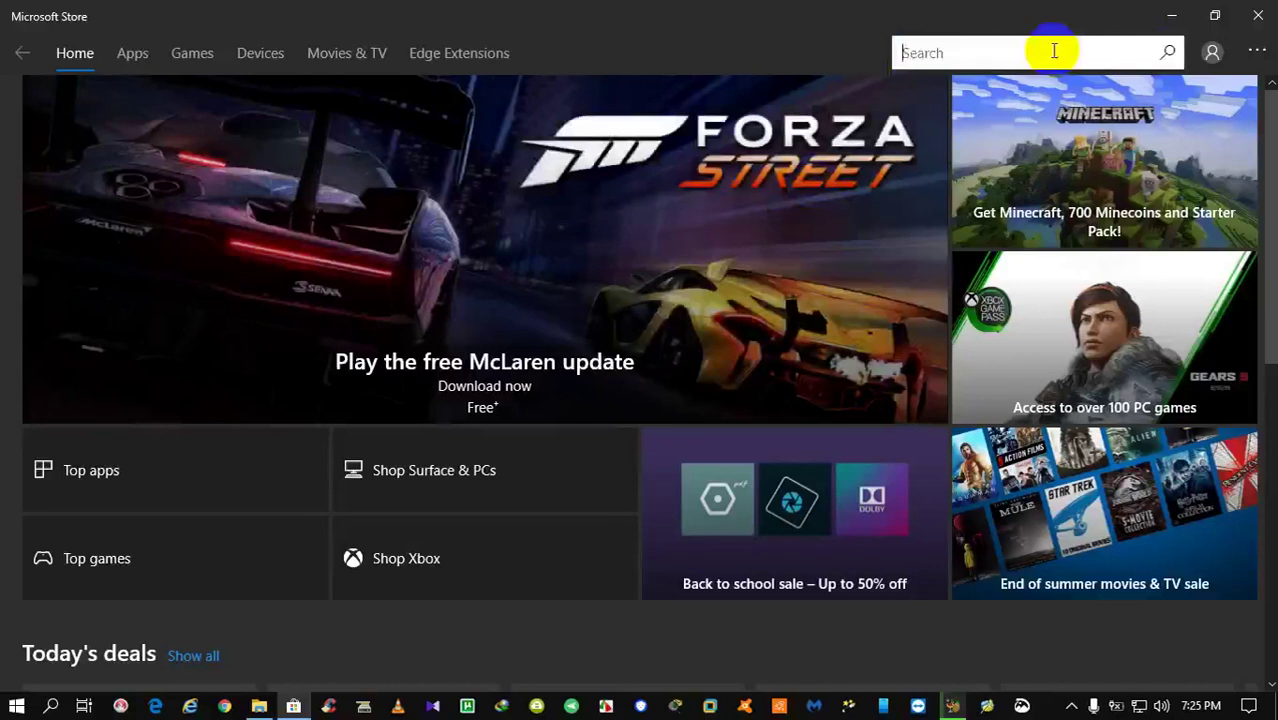
click(1212, 55)
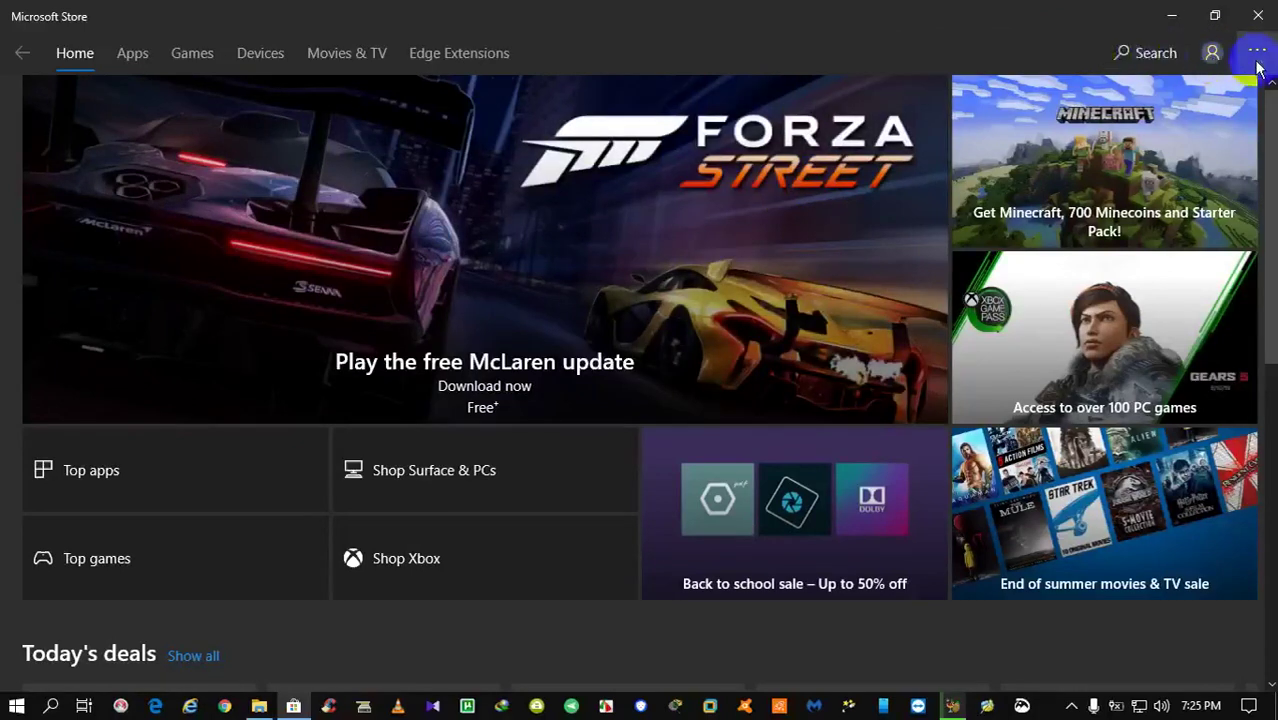
click(1258, 58)
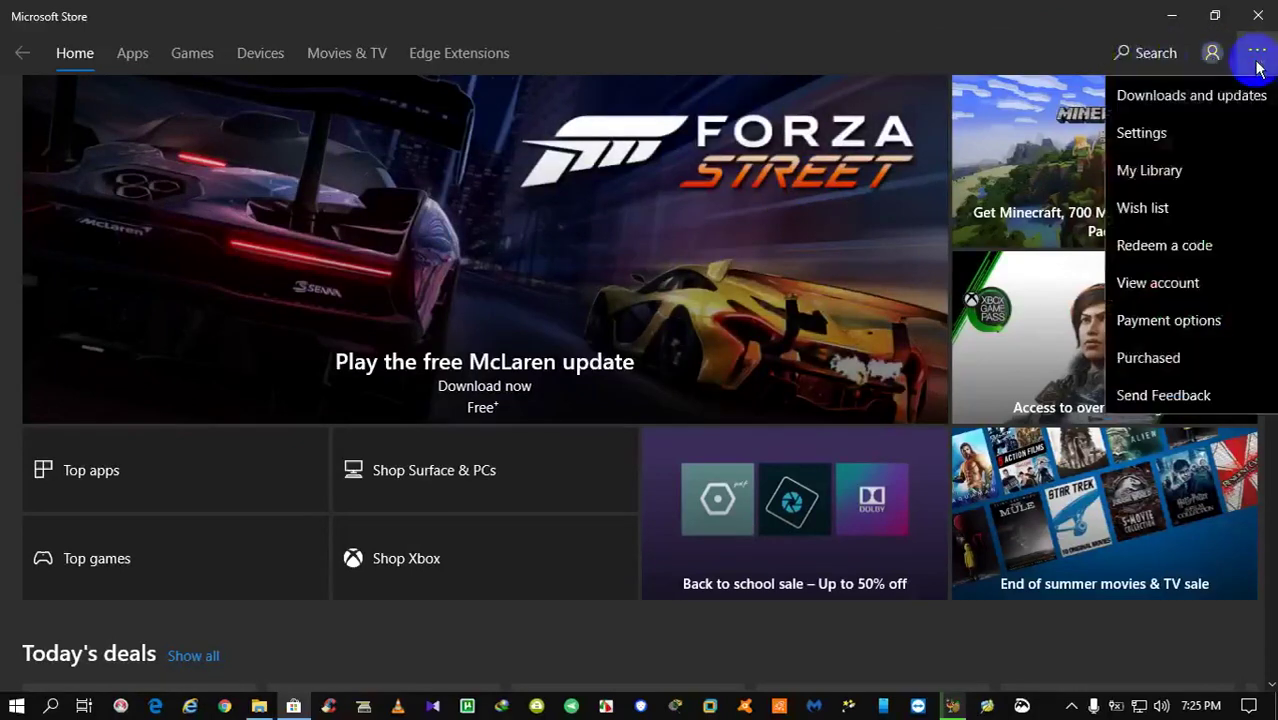
click(1213, 100)
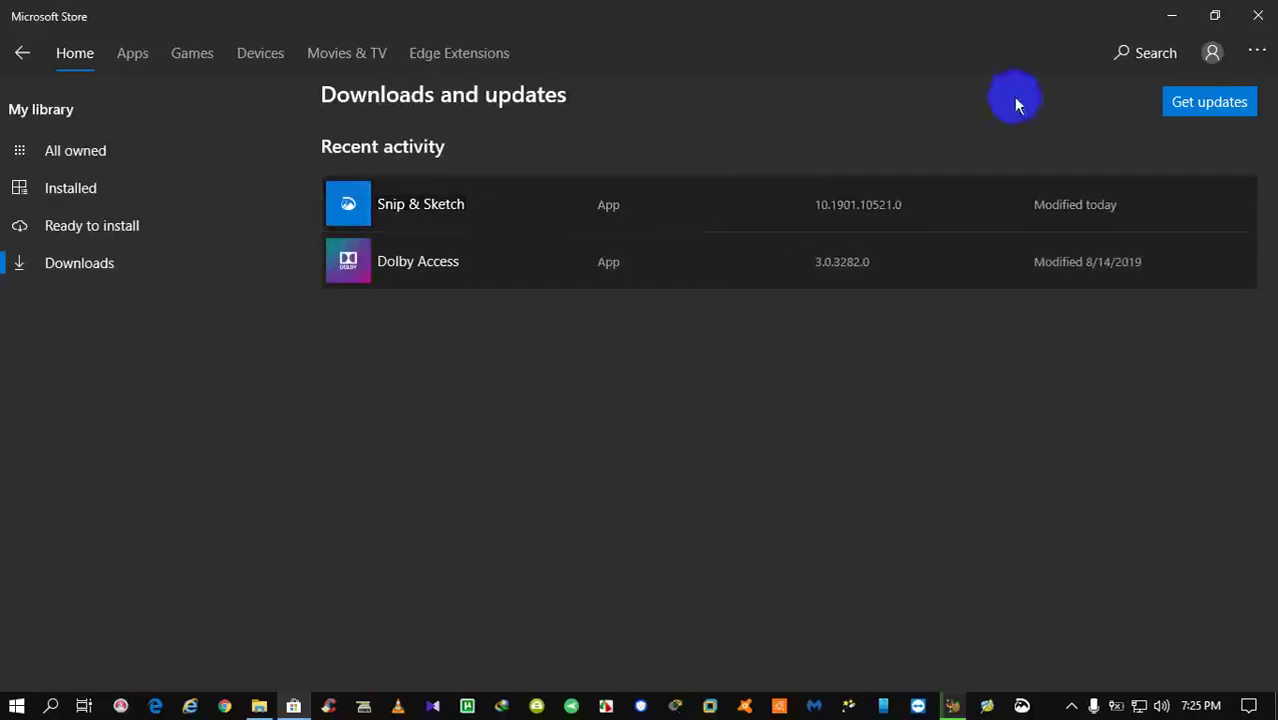
click(529, 204)
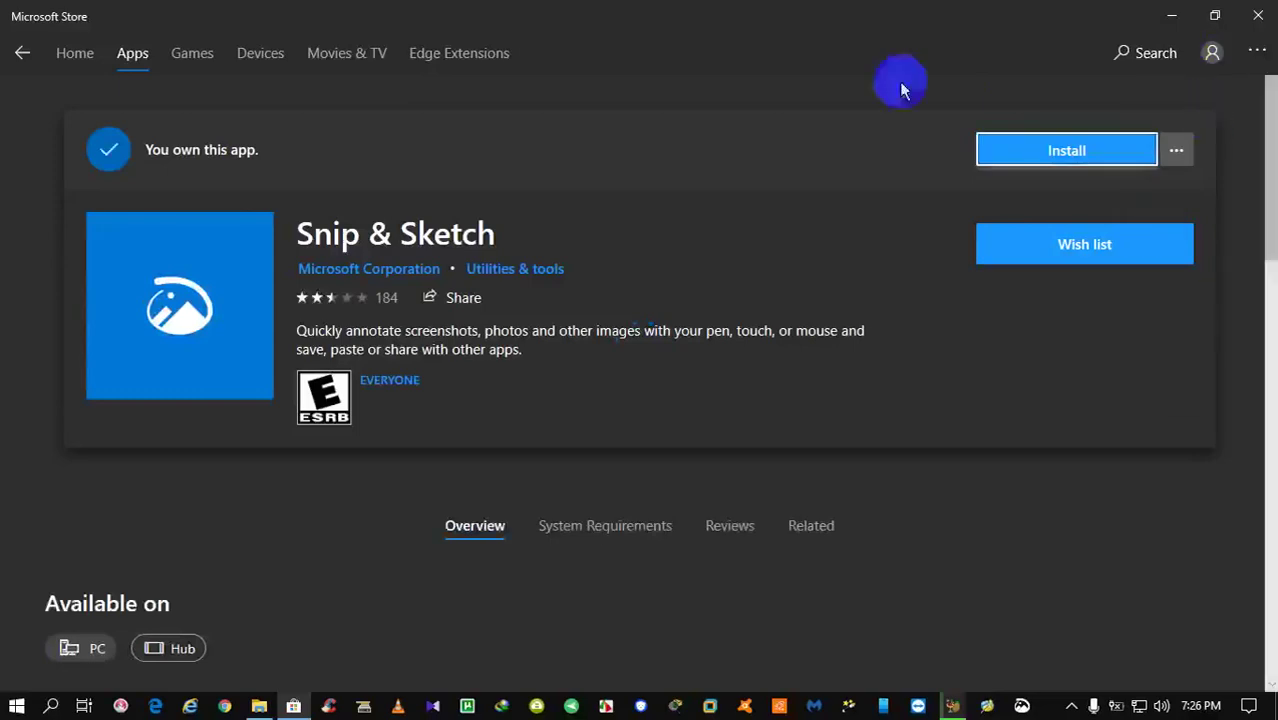
Return to the Store home page, search for "cal", and open the Windows Calculator page.
click(459, 55)
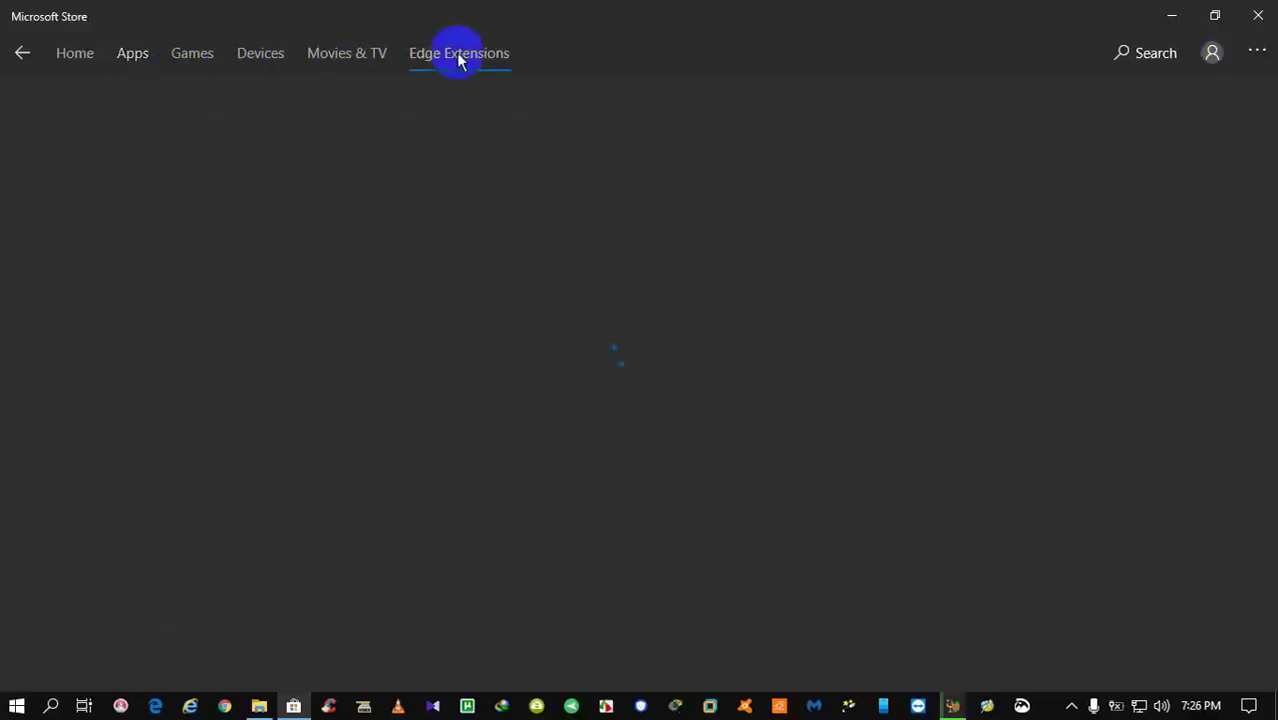
click(80, 58)
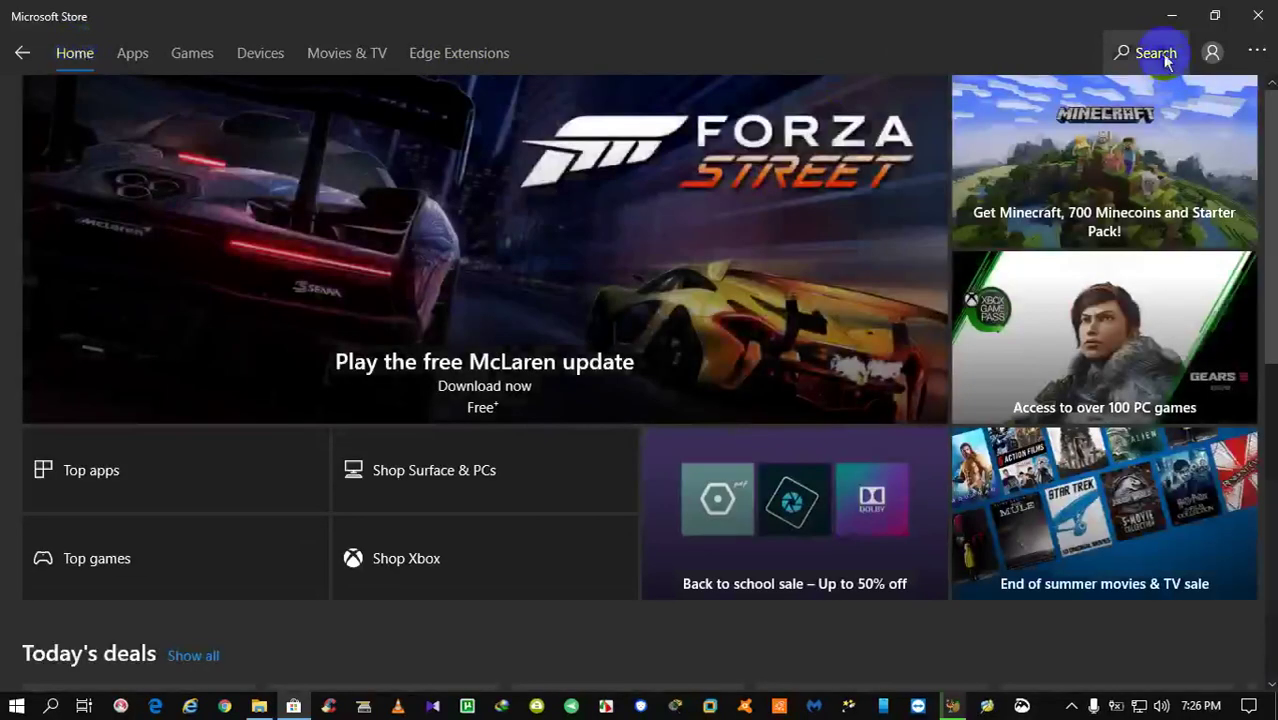
click(1156, 54)
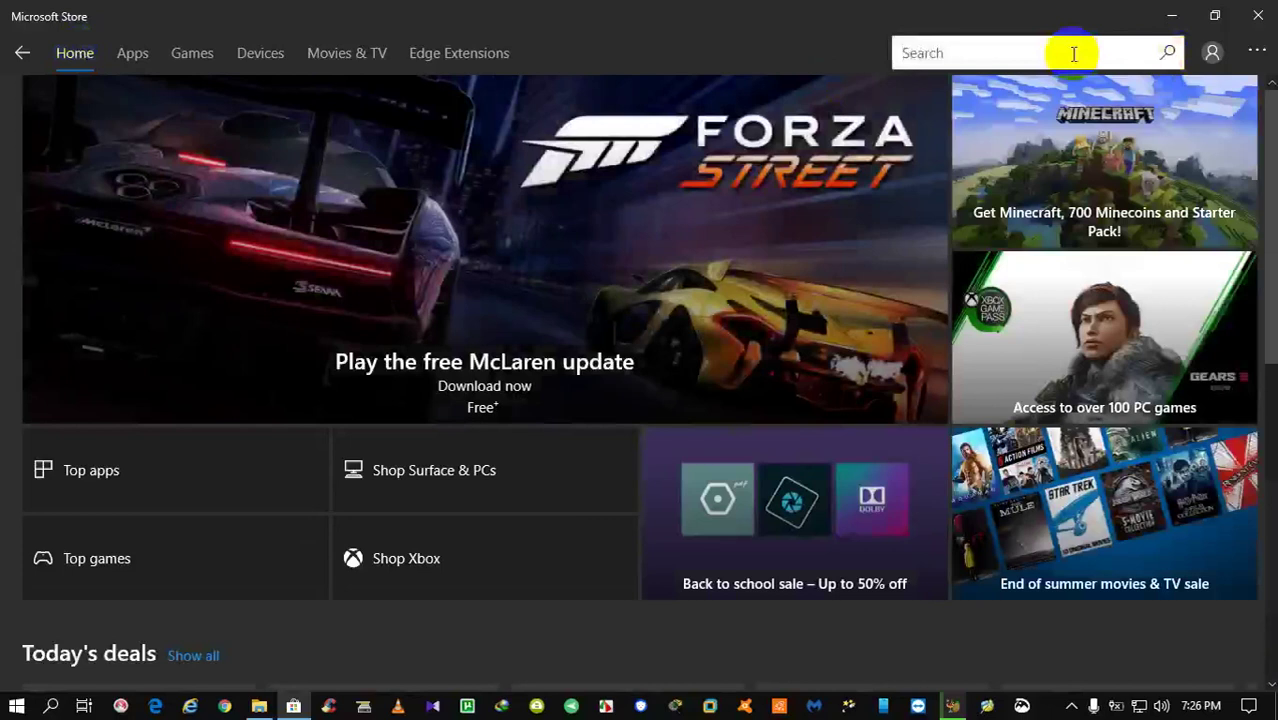
text(cal)
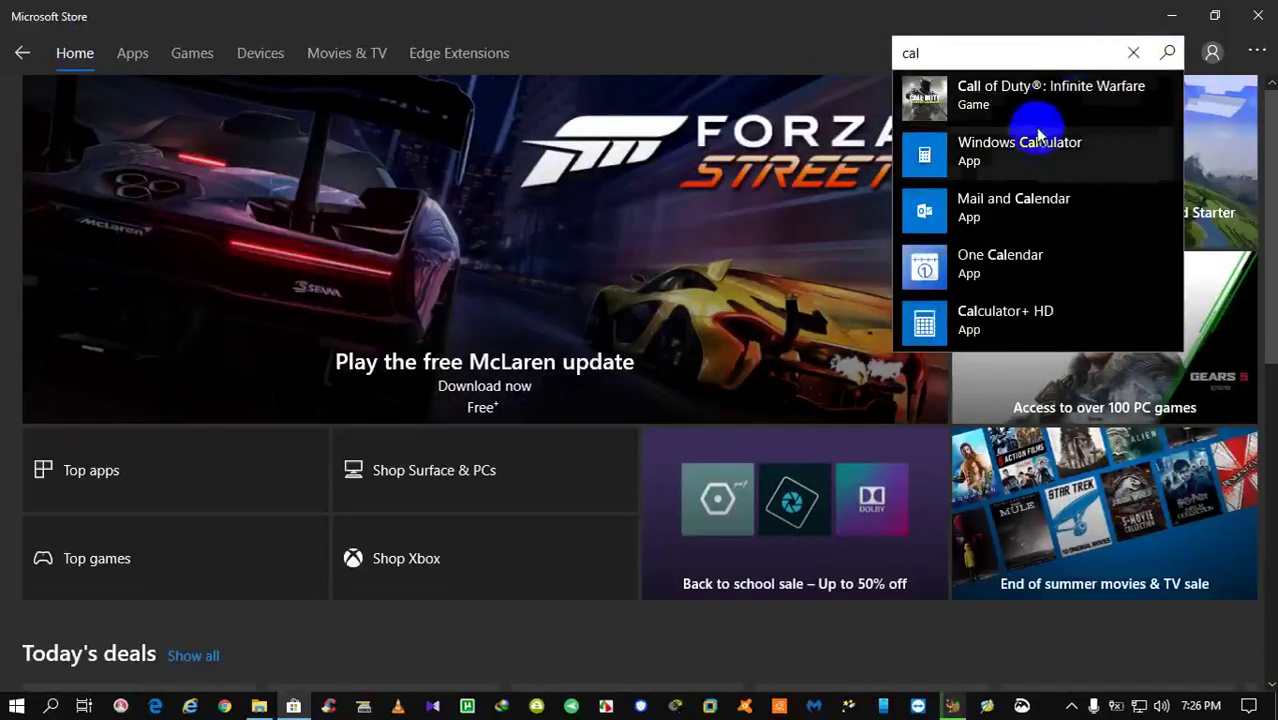
click(1033, 157)
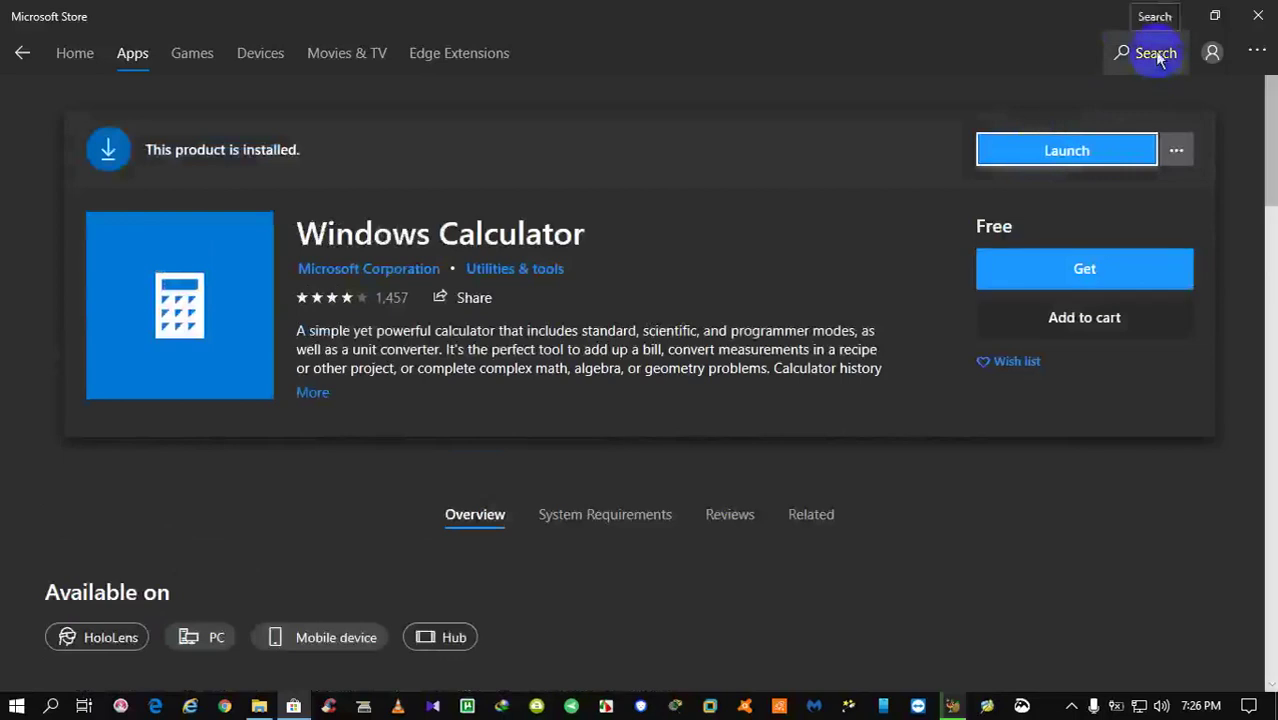
Search the Store for "cal" again and try to get the Calculator+ HD app.
click(1157, 62)
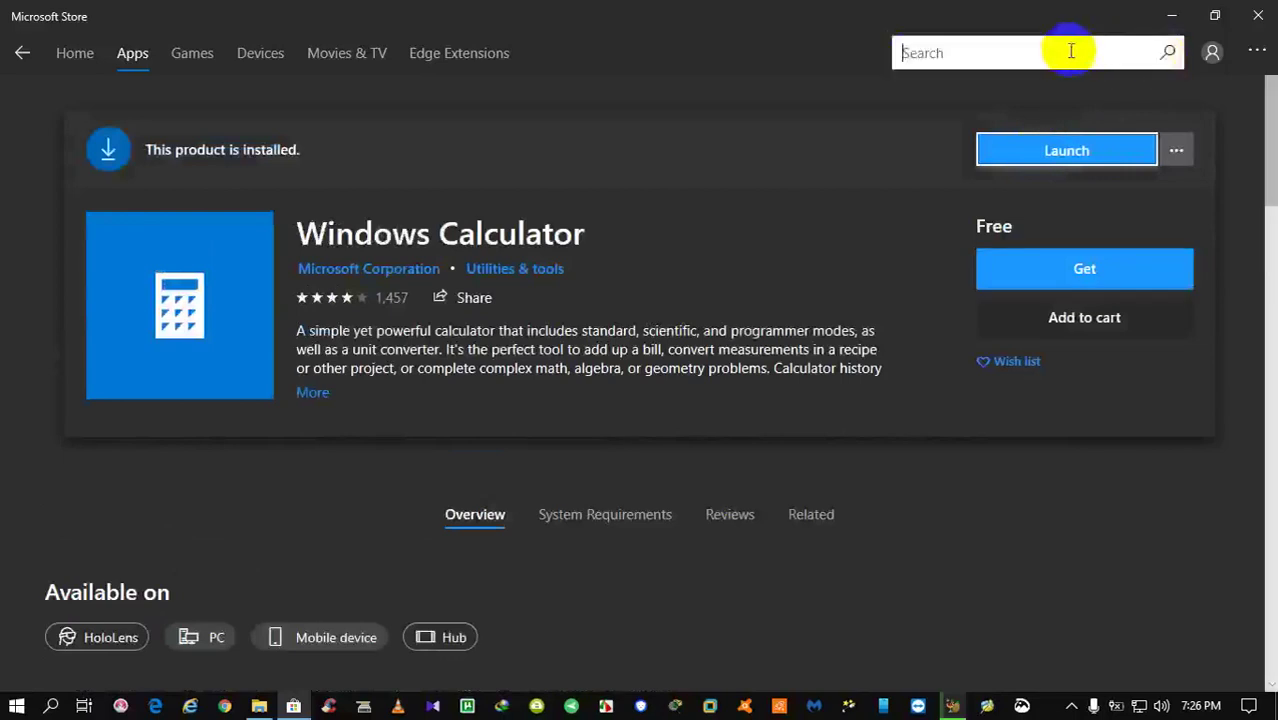
text(cal)
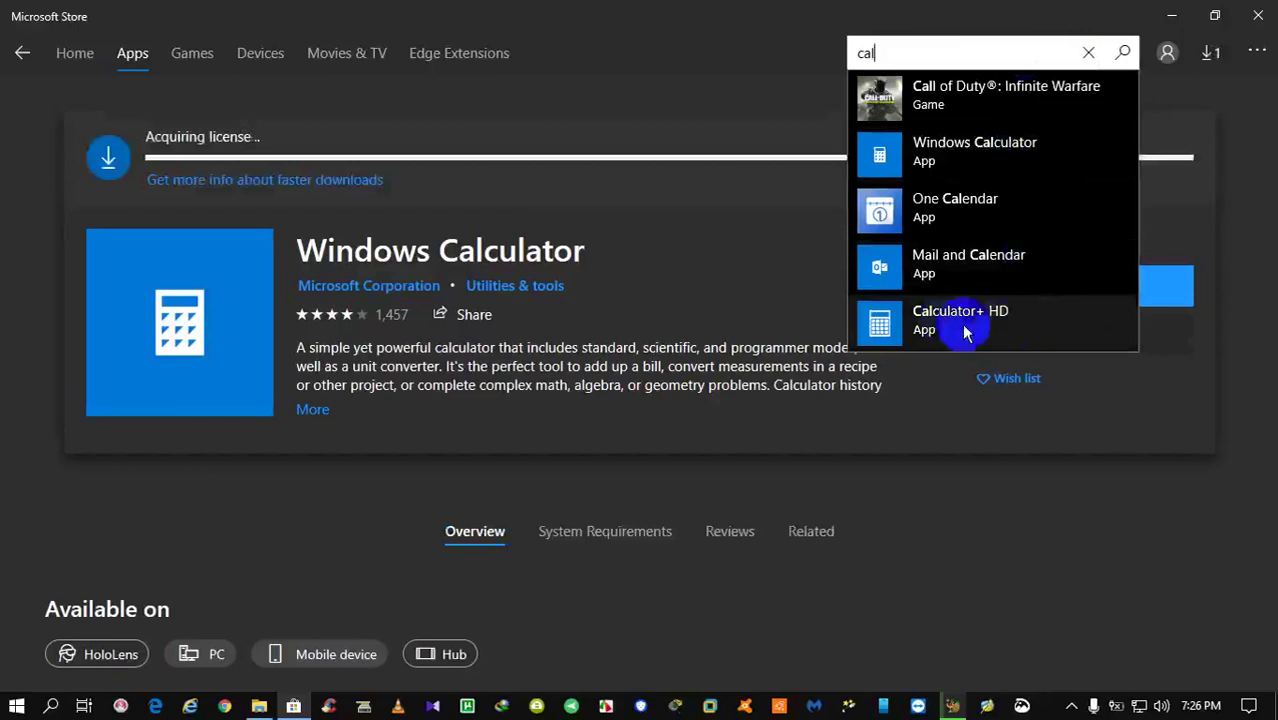
click(1013, 333)
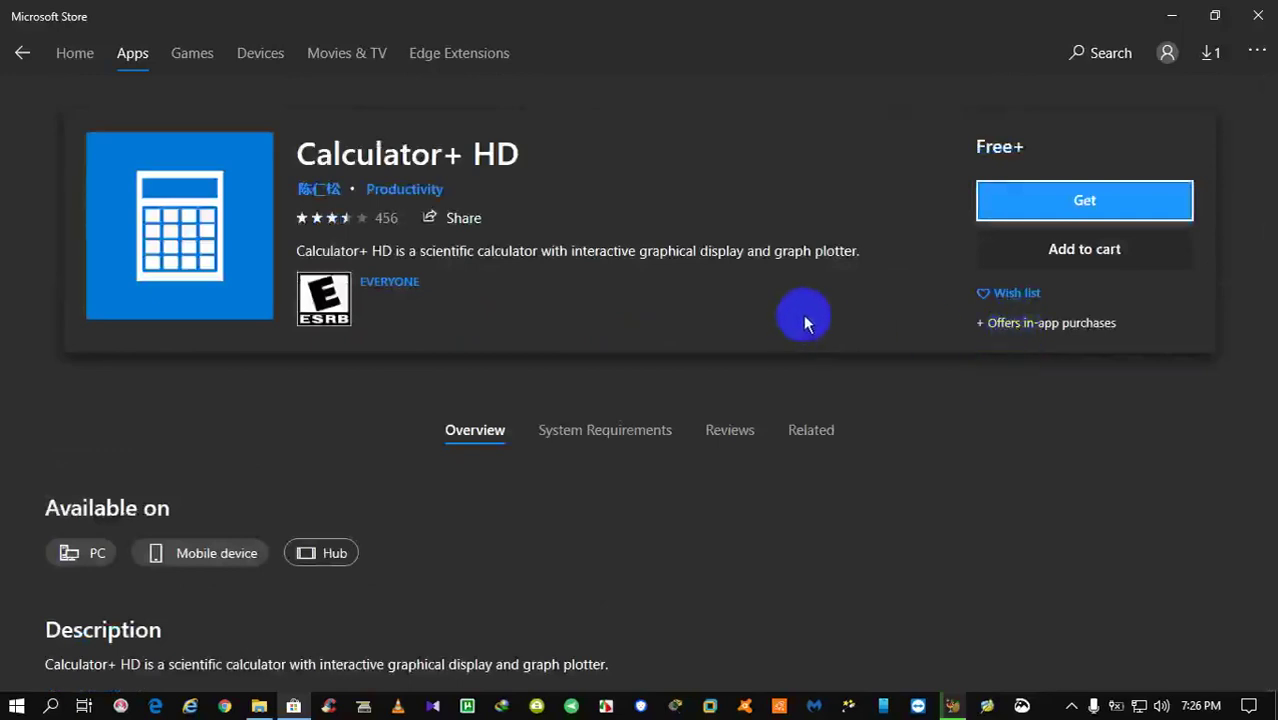
click(1086, 200)
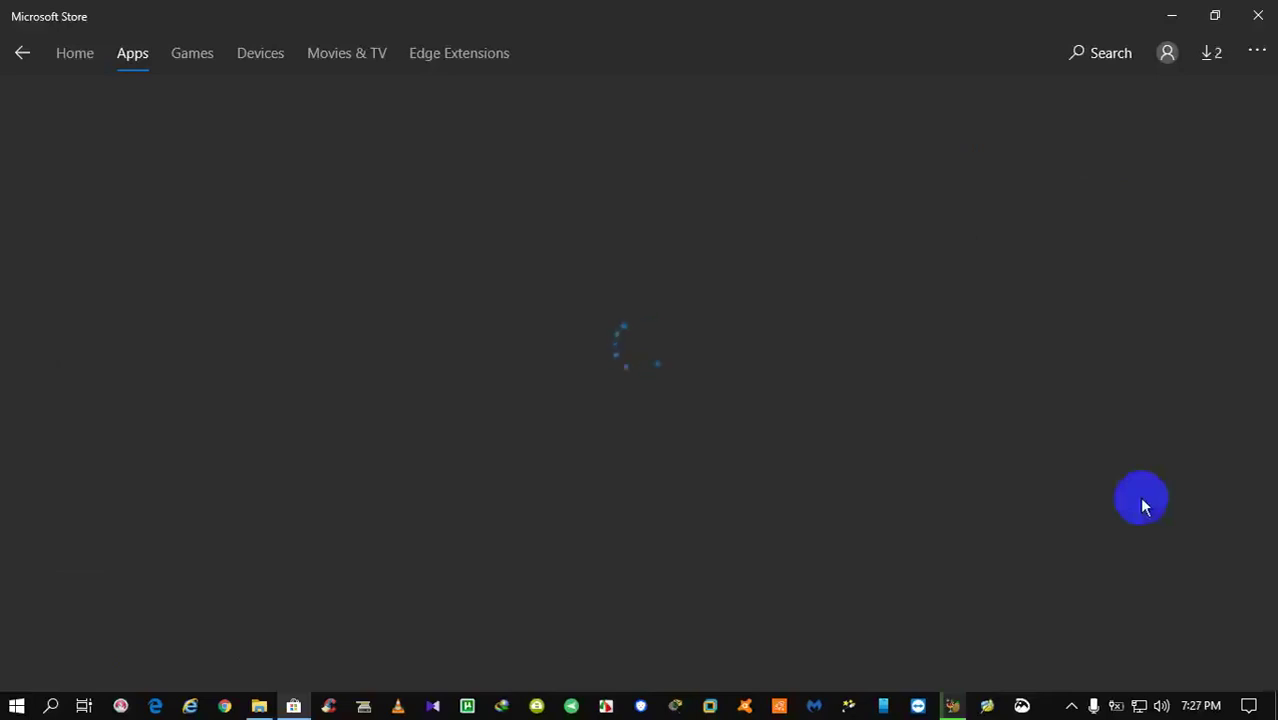
scroll(1139, 496, up, 1)
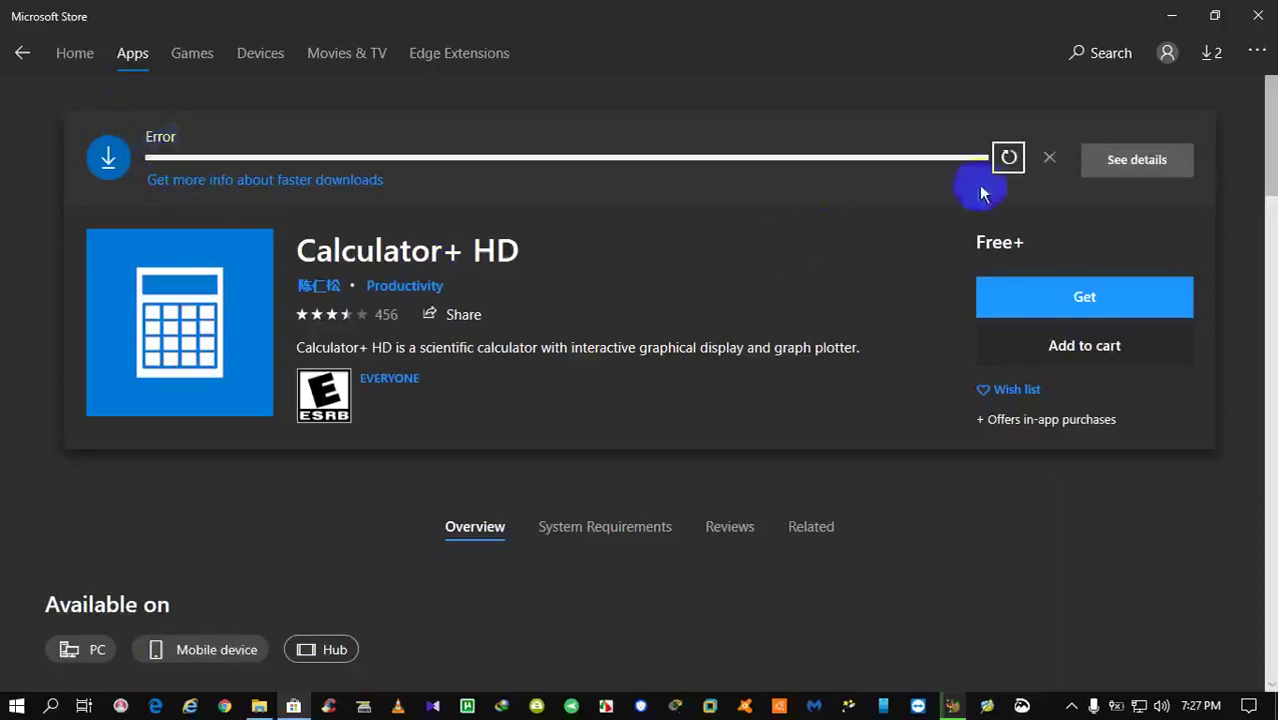
Retry the Calculator+ HD download, view its error details, and close the details dialog.
click(1007, 157)
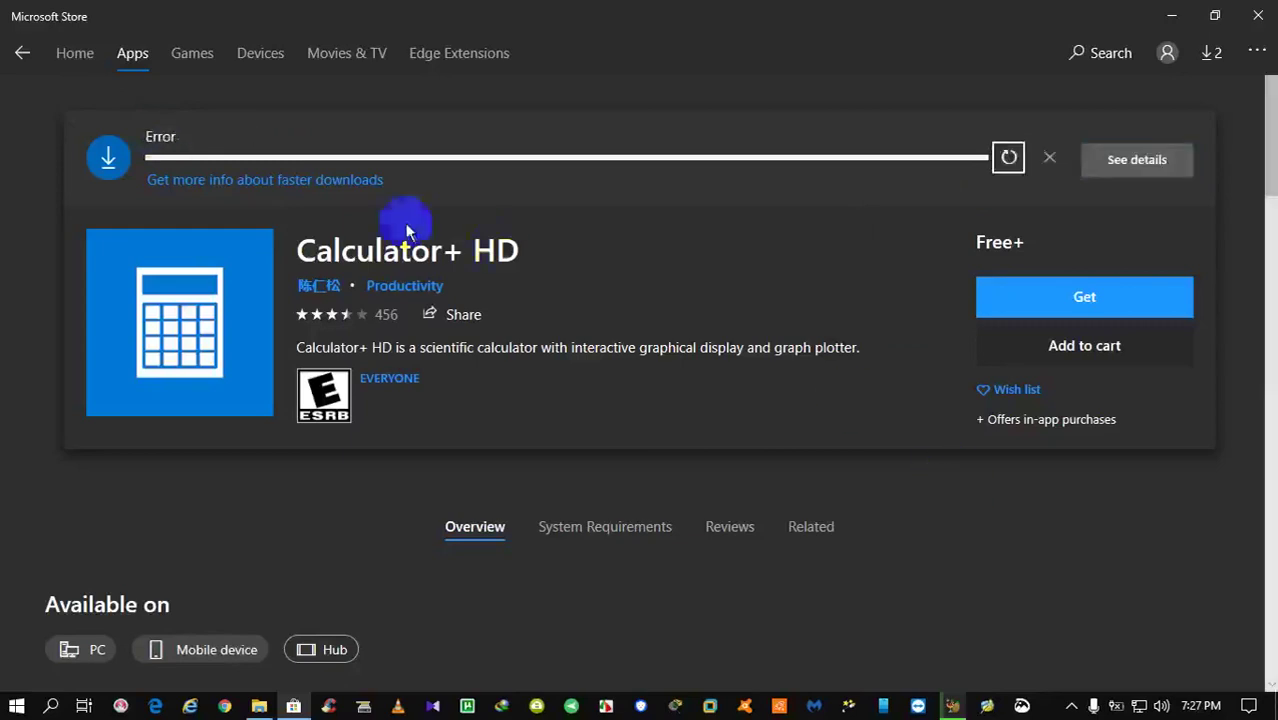
click(1140, 165)
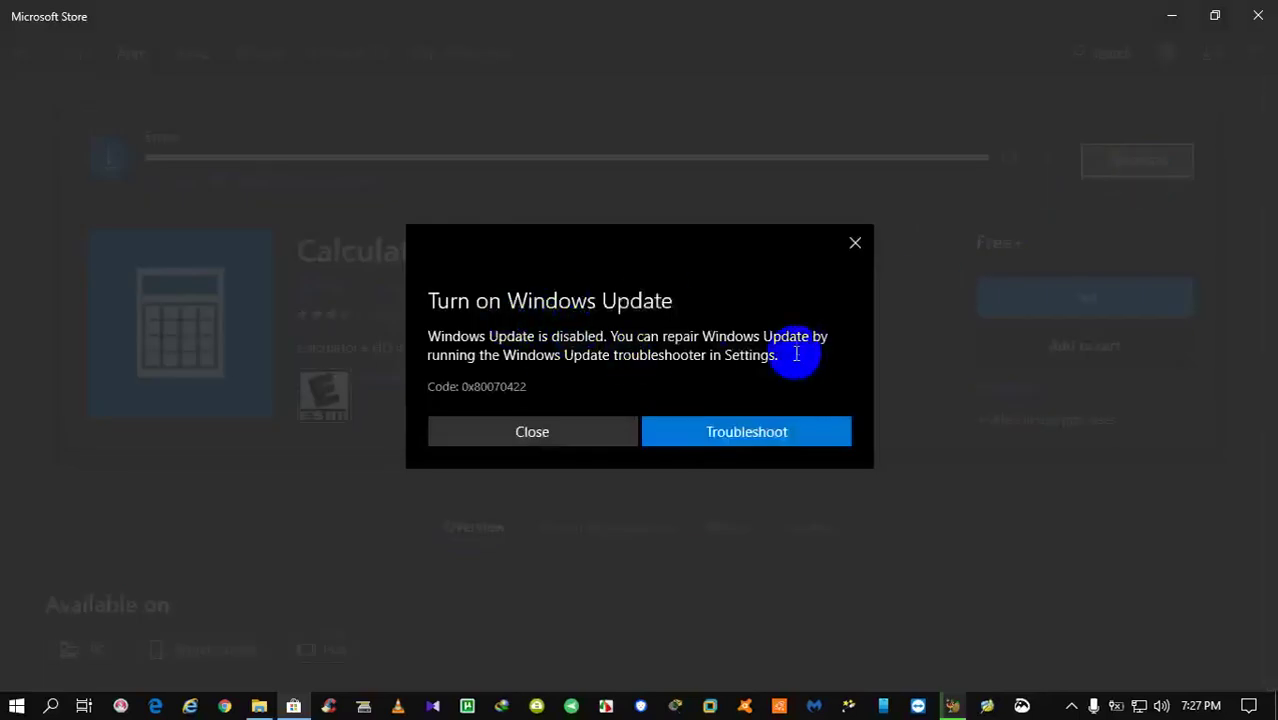
click(583, 443)
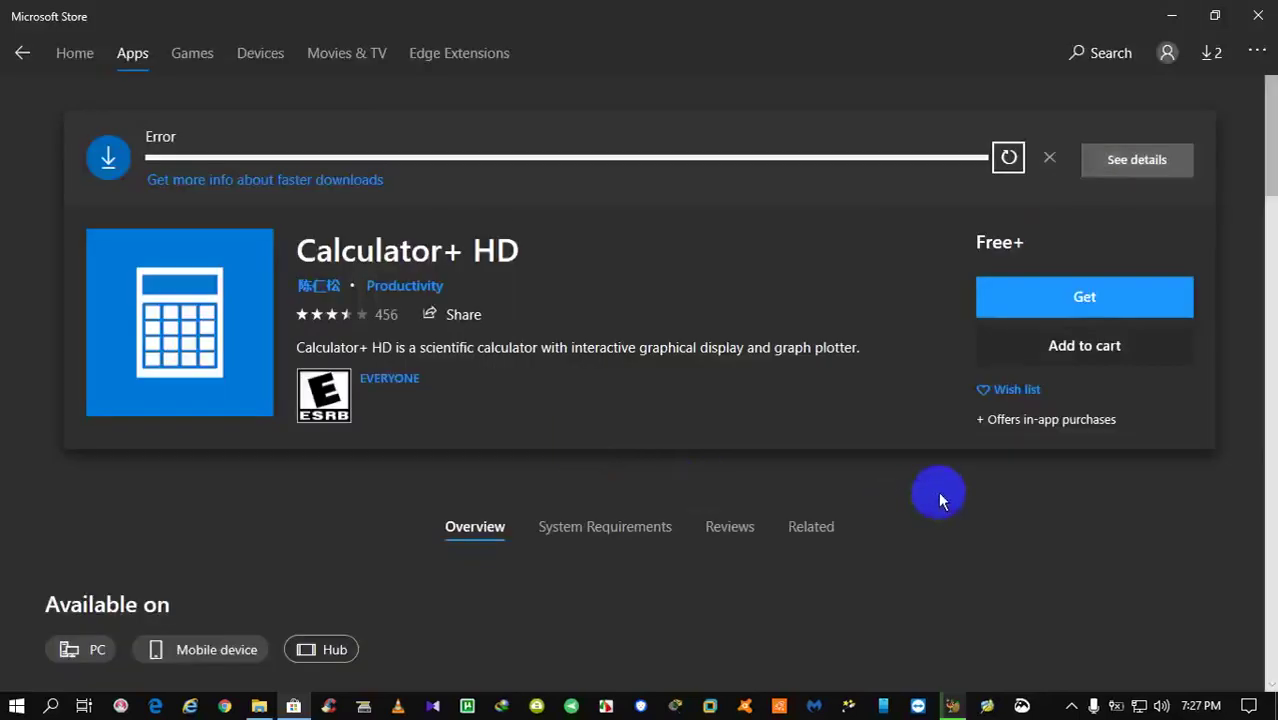
Minimize the Store and open the Windows Services console by running services.msc.
click(1173, 20)
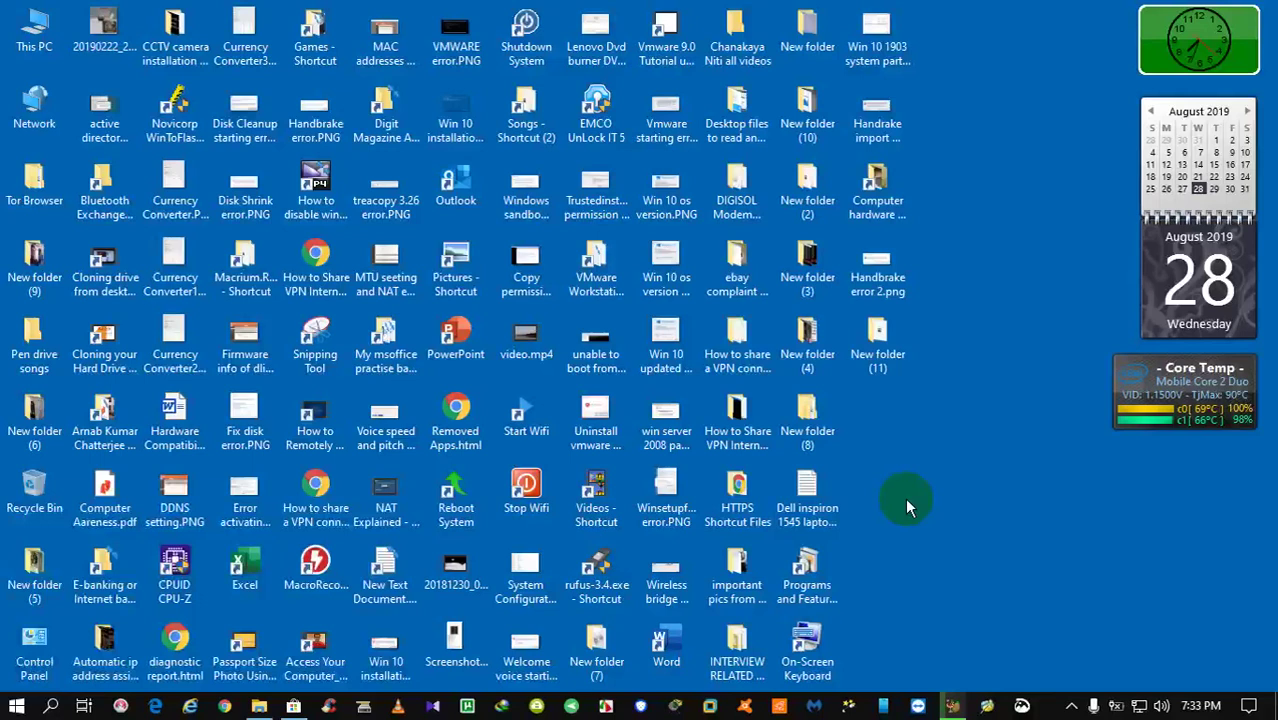
key(super+r)
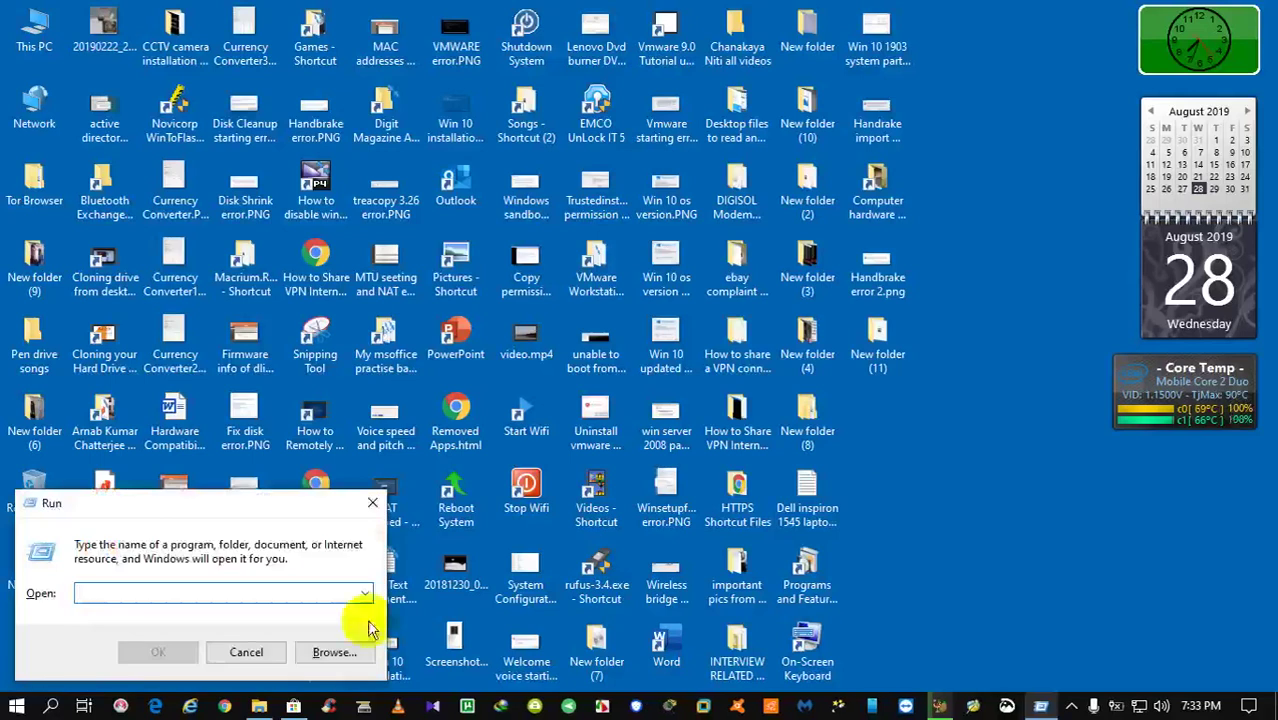
click(246, 652)
right_click(12, 708)
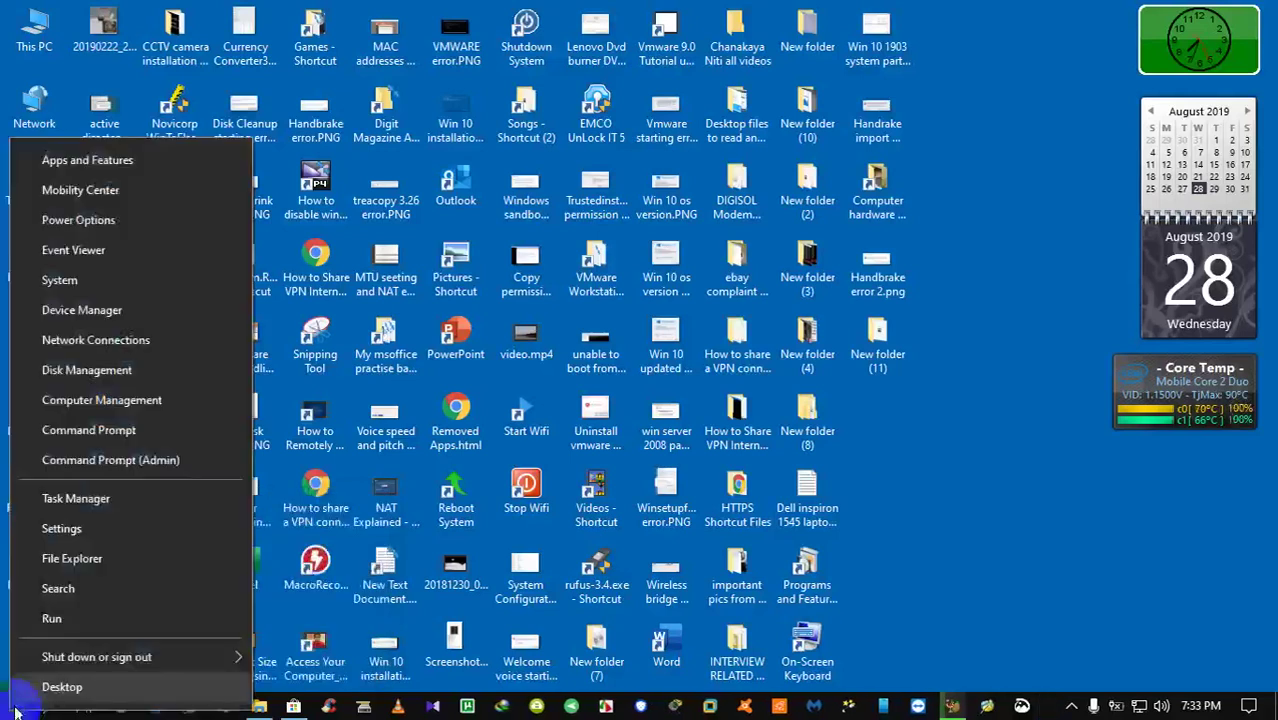
click(82, 614)
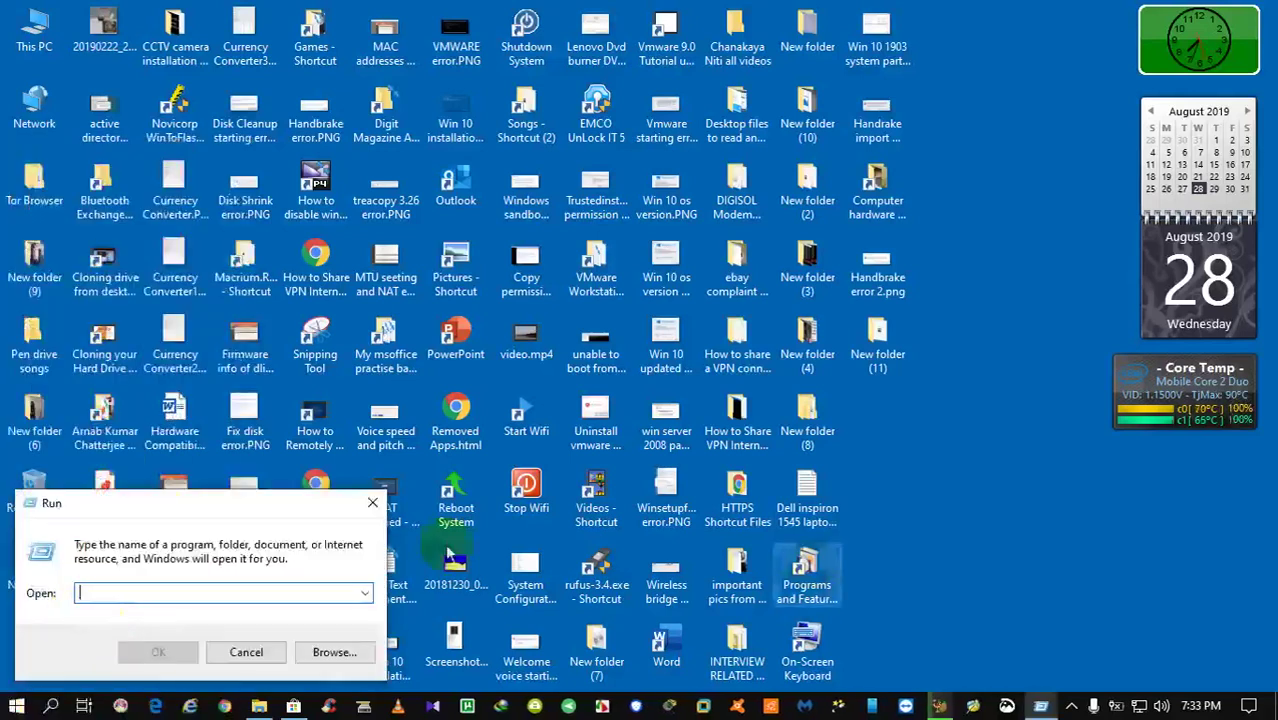
text(services.msc)
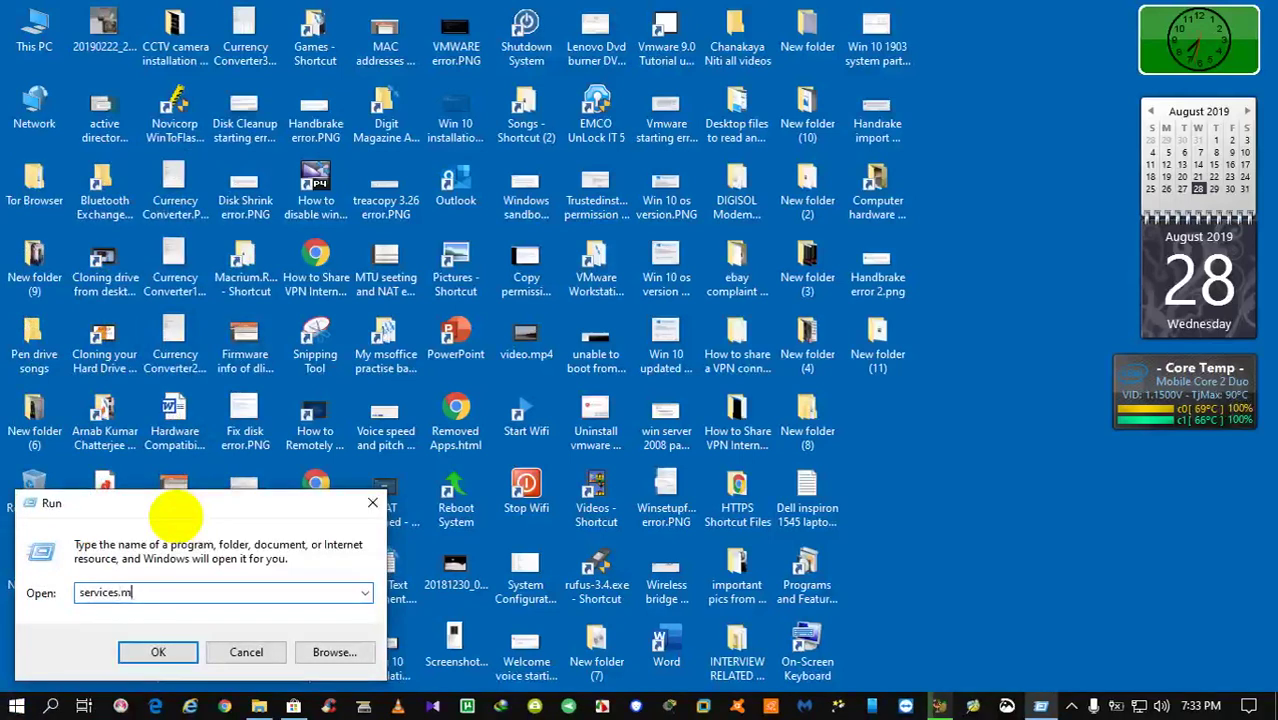
click(158, 652)
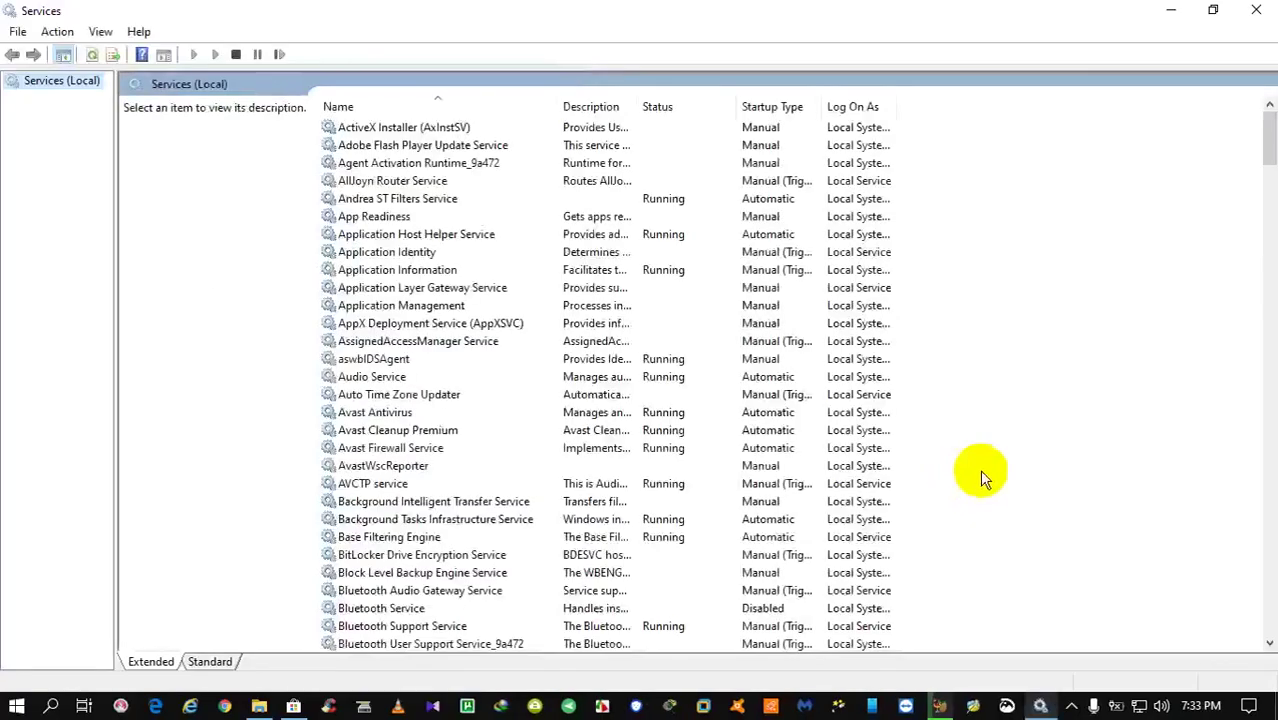
Locate and select the Windows License Manager Service in the services list sorted by name in ascending order.
click(1270, 200)
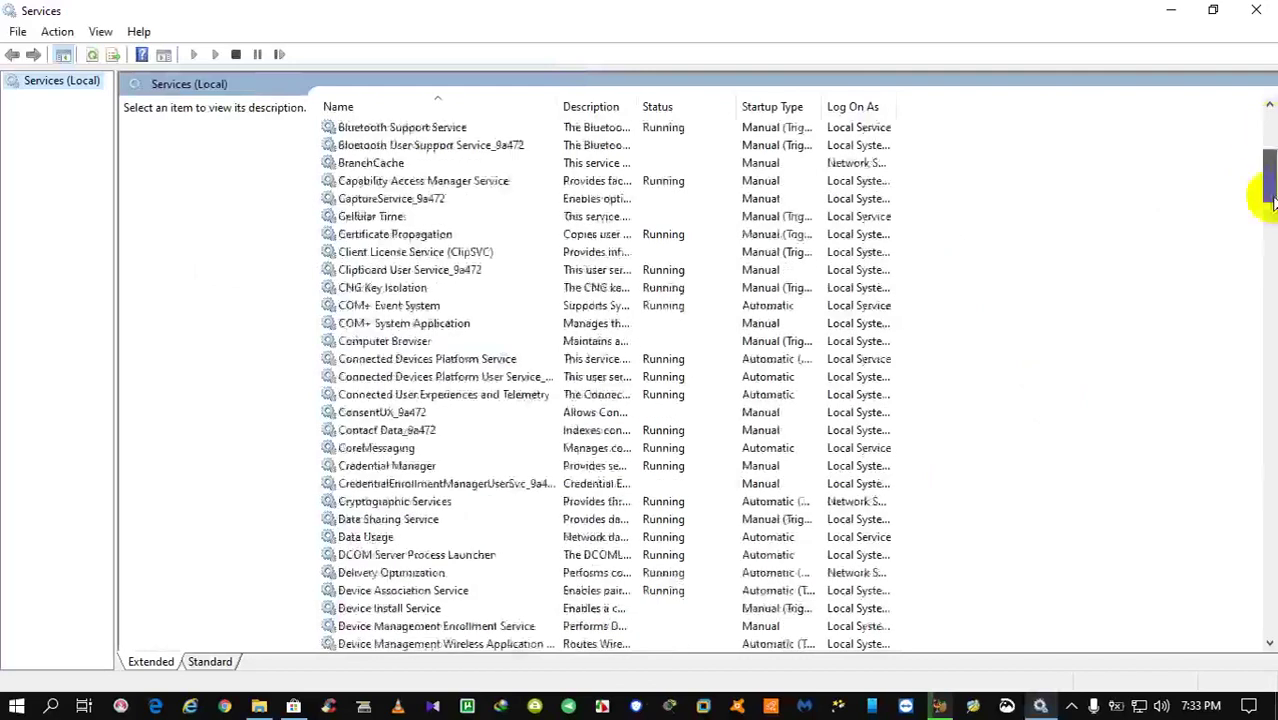
drag(1272, 200, 1267, 86)
click(483, 106)
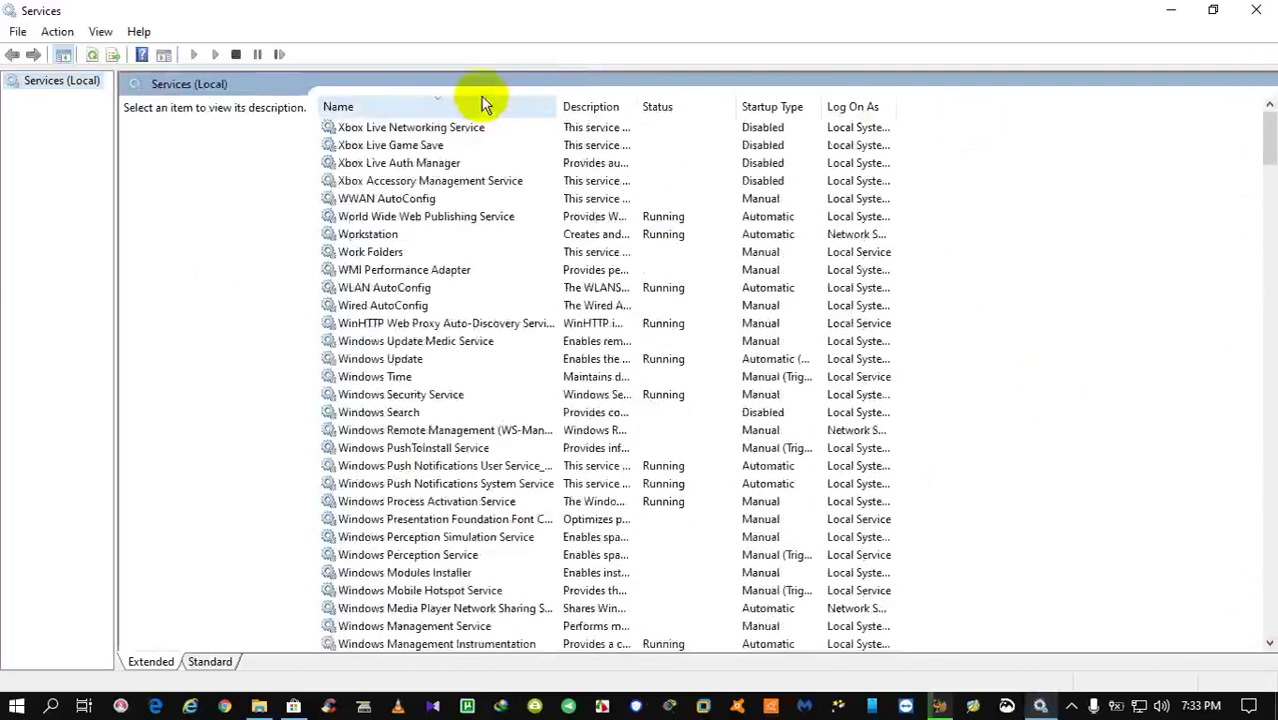
click(480, 104)
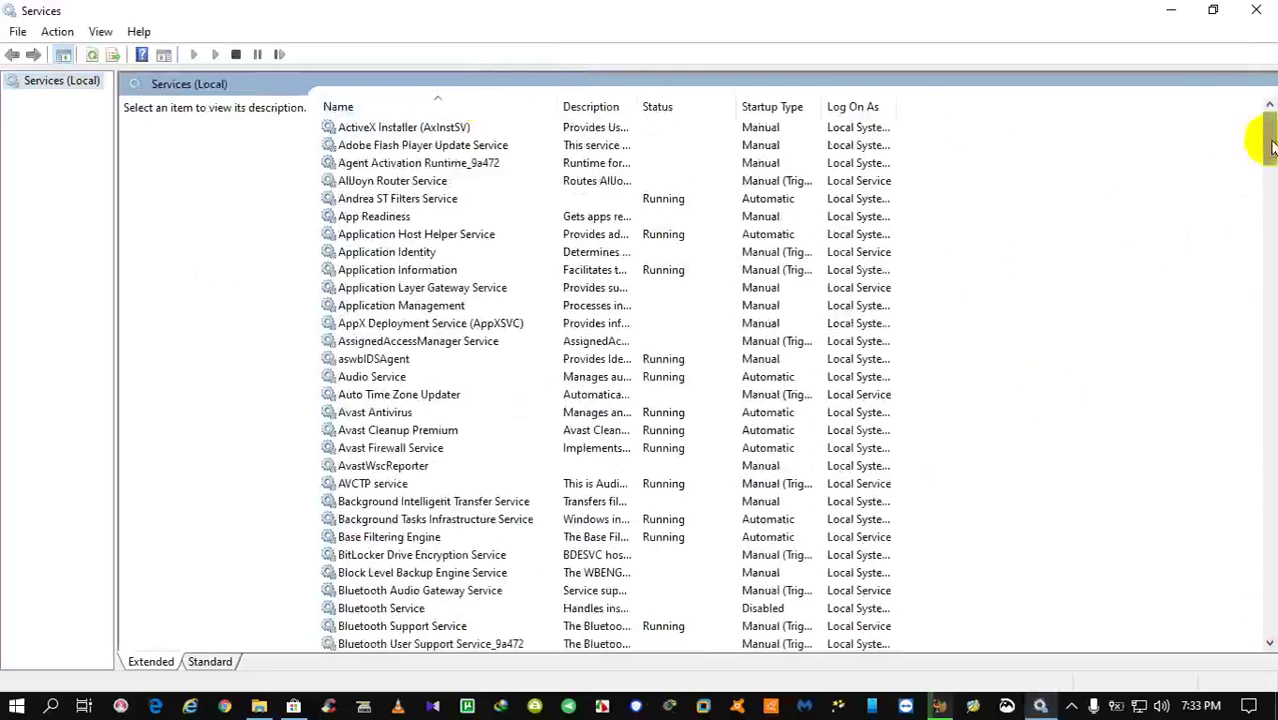
drag(1267, 122, 1264, 608)
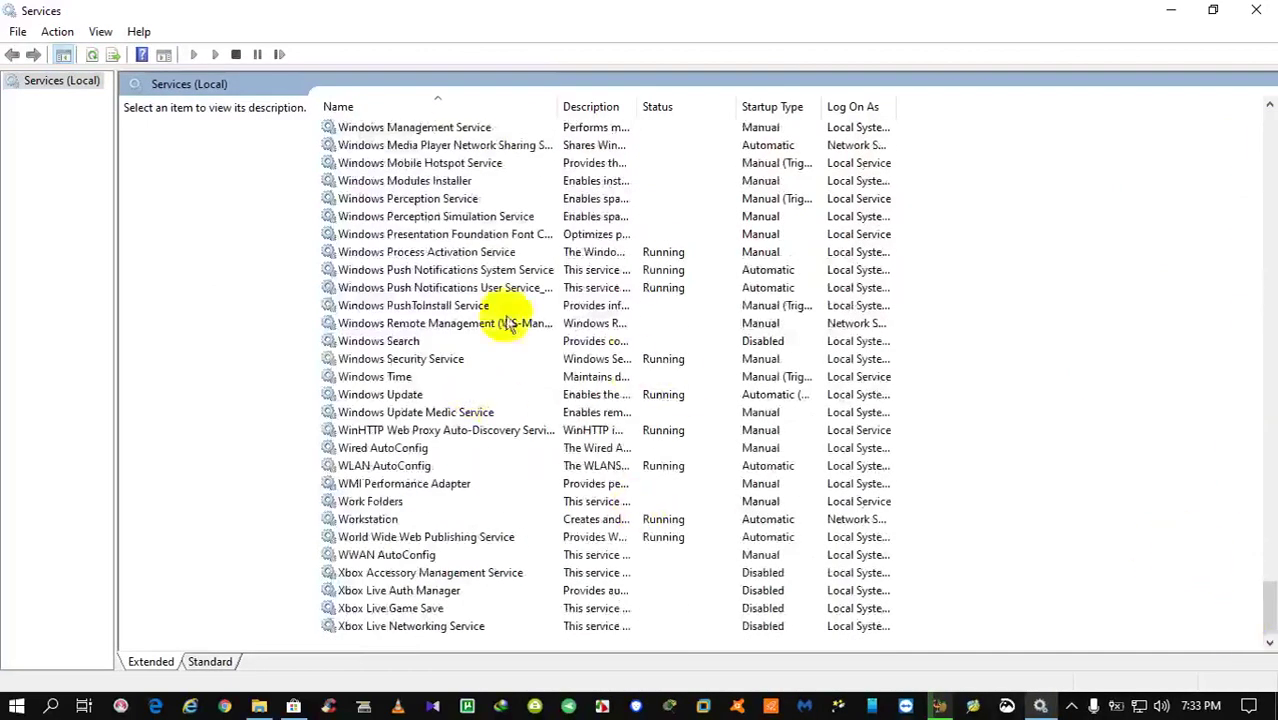
drag(1269, 608, 1264, 571)
click(398, 520)
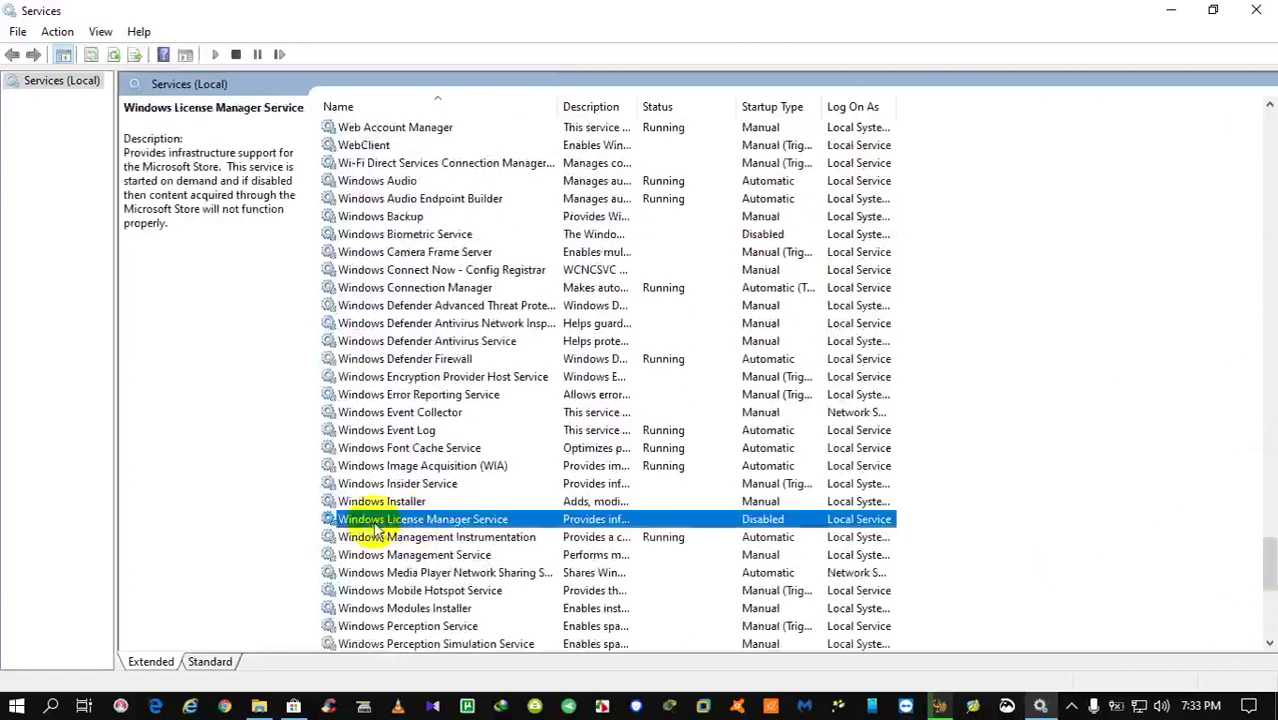
View the Windows License Manager Service's properties, cancel the dialog, and return to the service's description in the console.
double_click(468, 520)
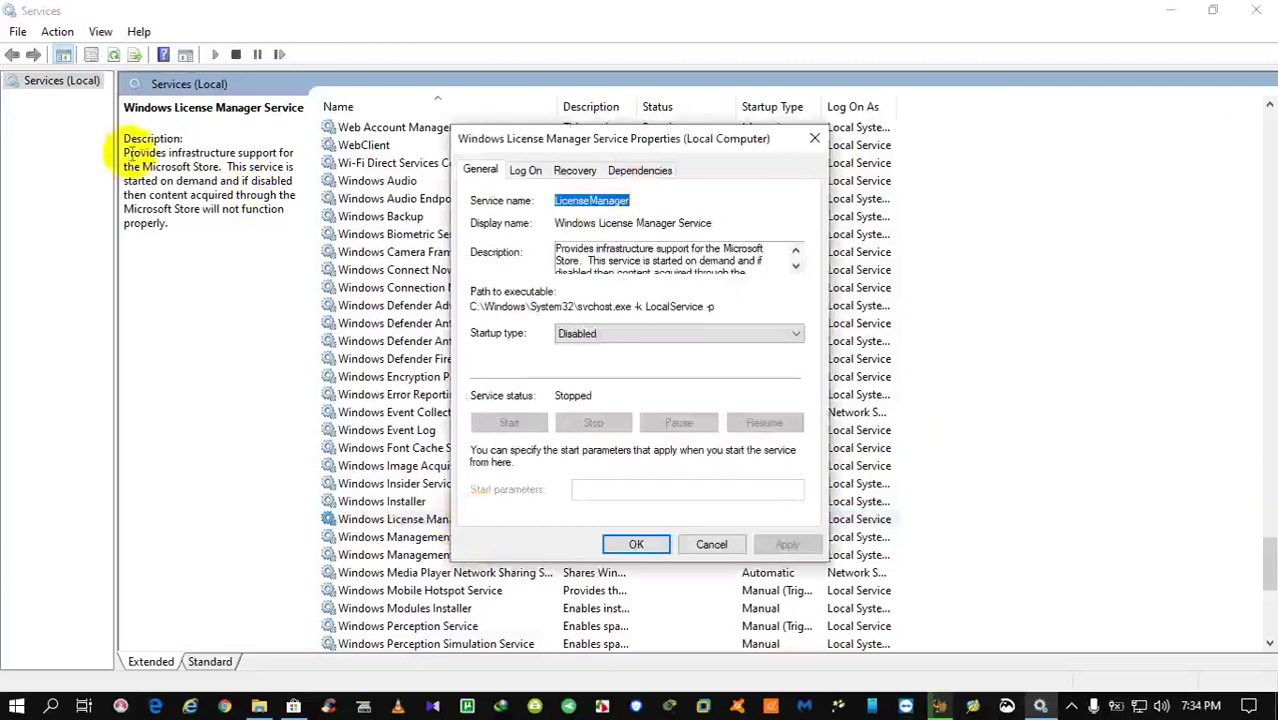
key(Escape)
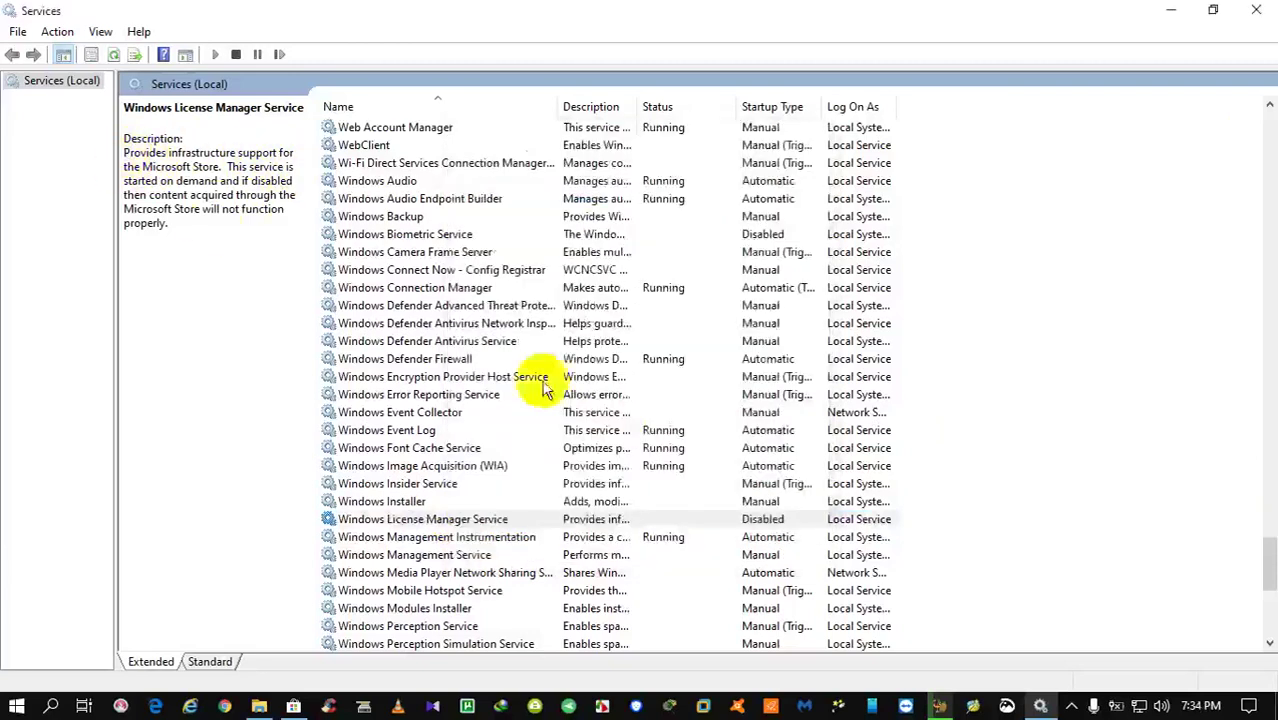
click(1040, 705)
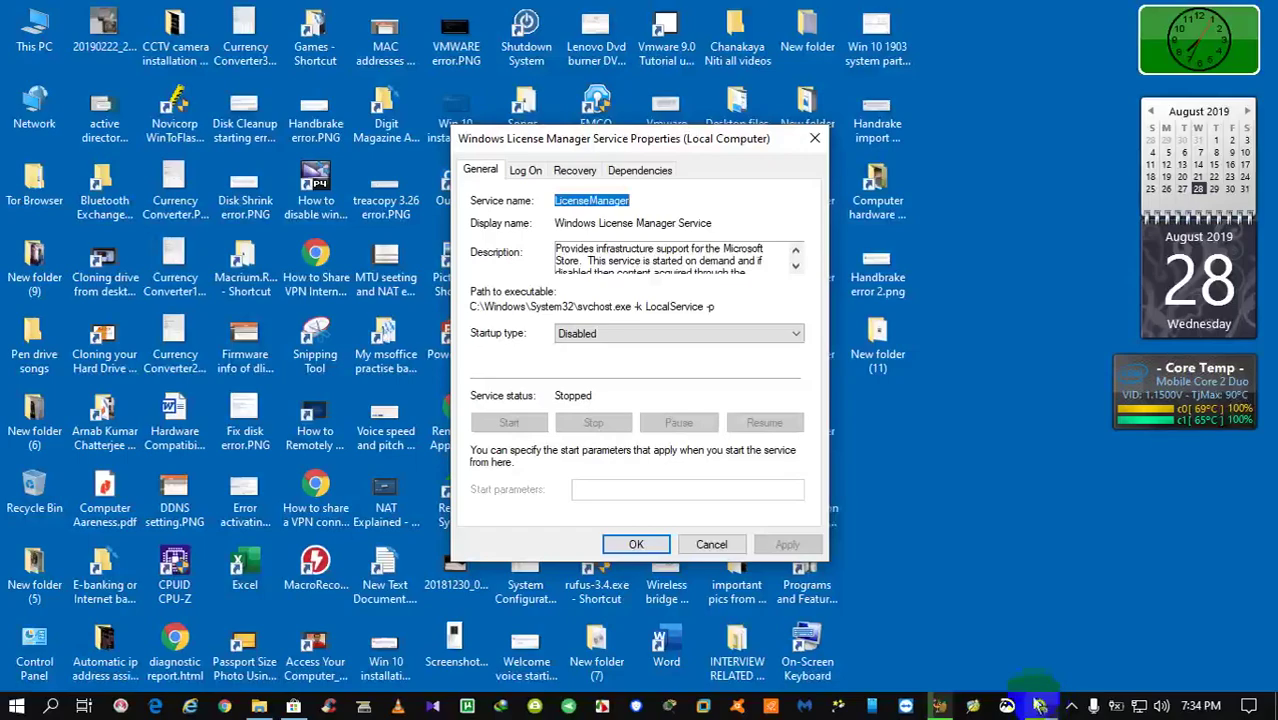
click(711, 545)
click(1040, 705)
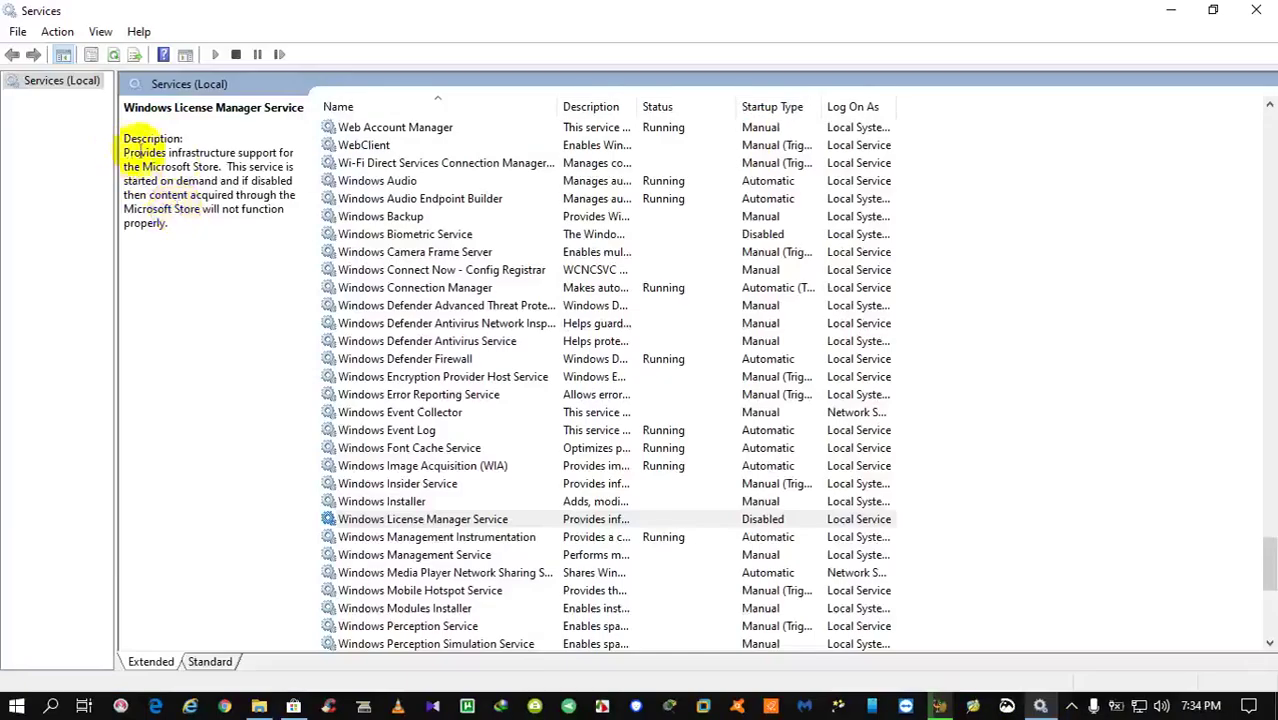
Set the Windows License Manager Service's startup type to Automatic (Delayed Start), apply it, and start the service.
double_click(499, 522)
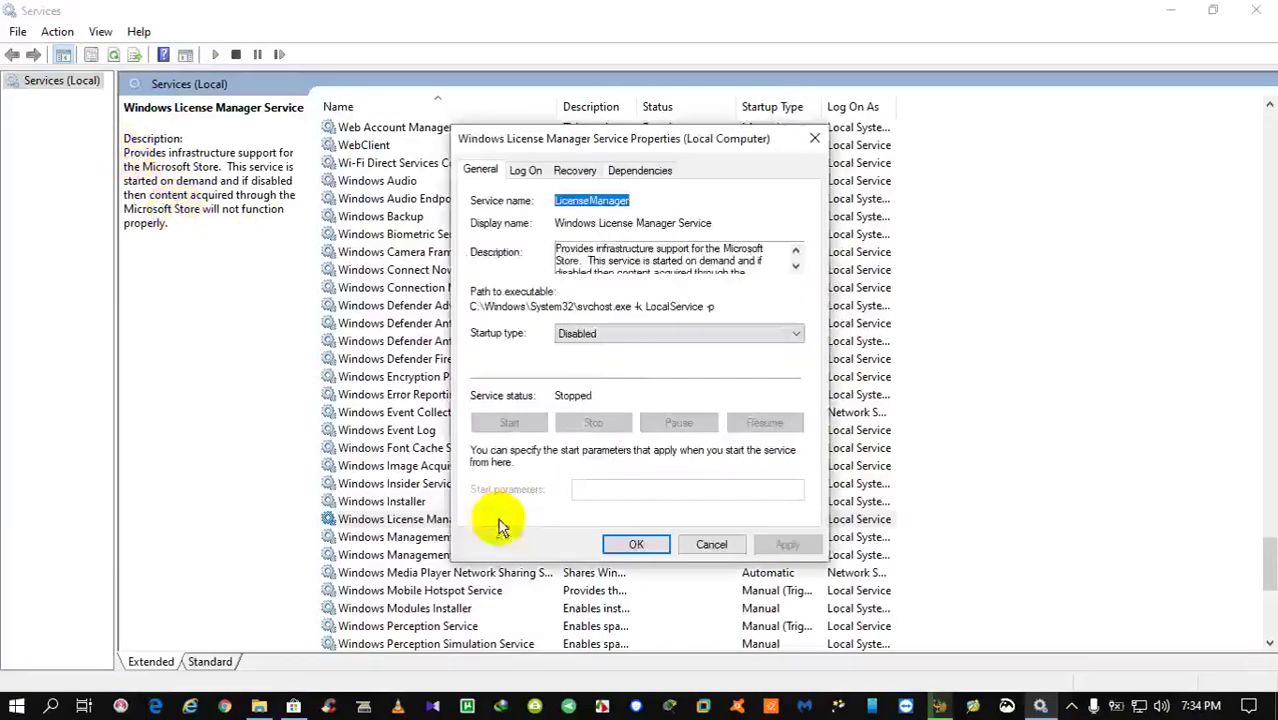
click(612, 335)
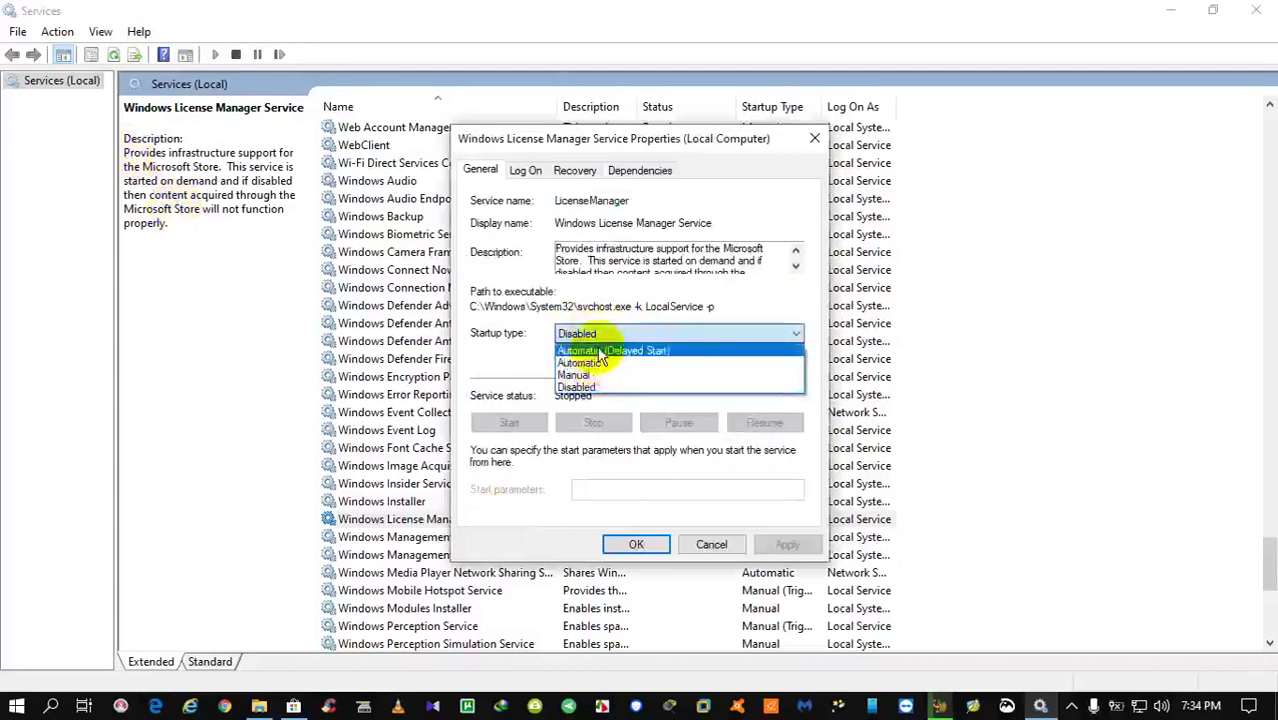
click(600, 350)
click(787, 544)
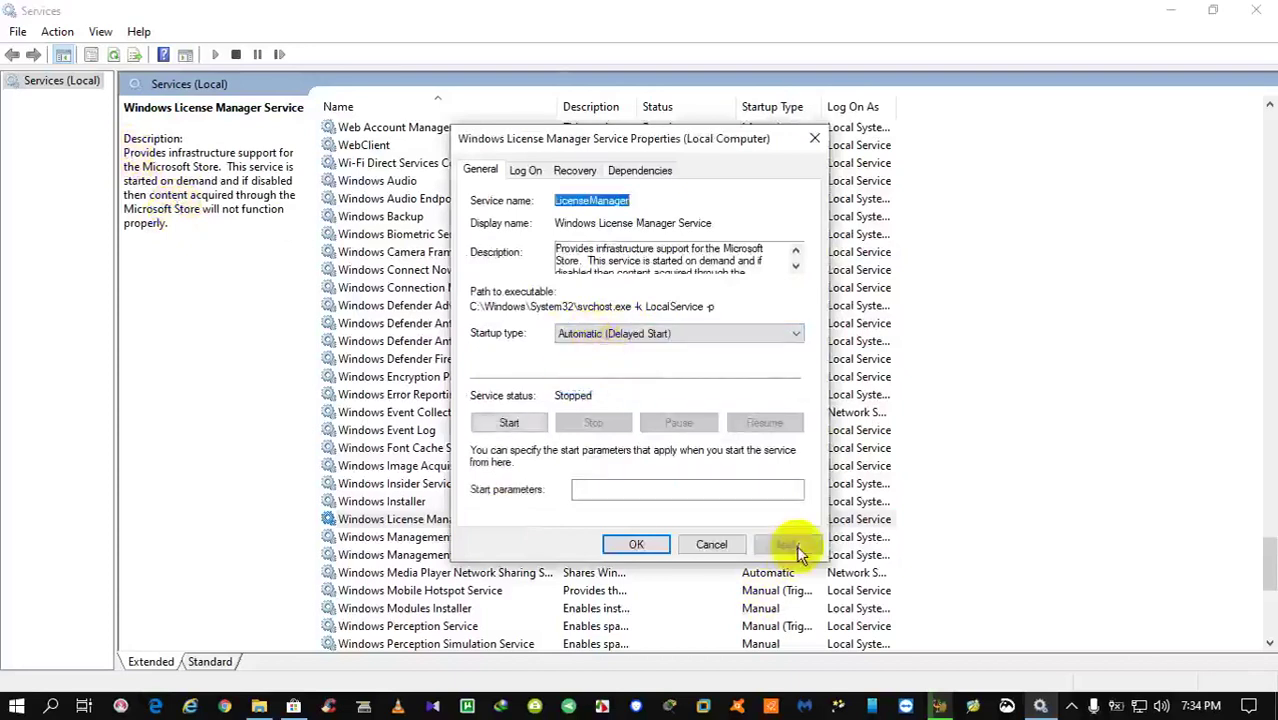
click(532, 423)
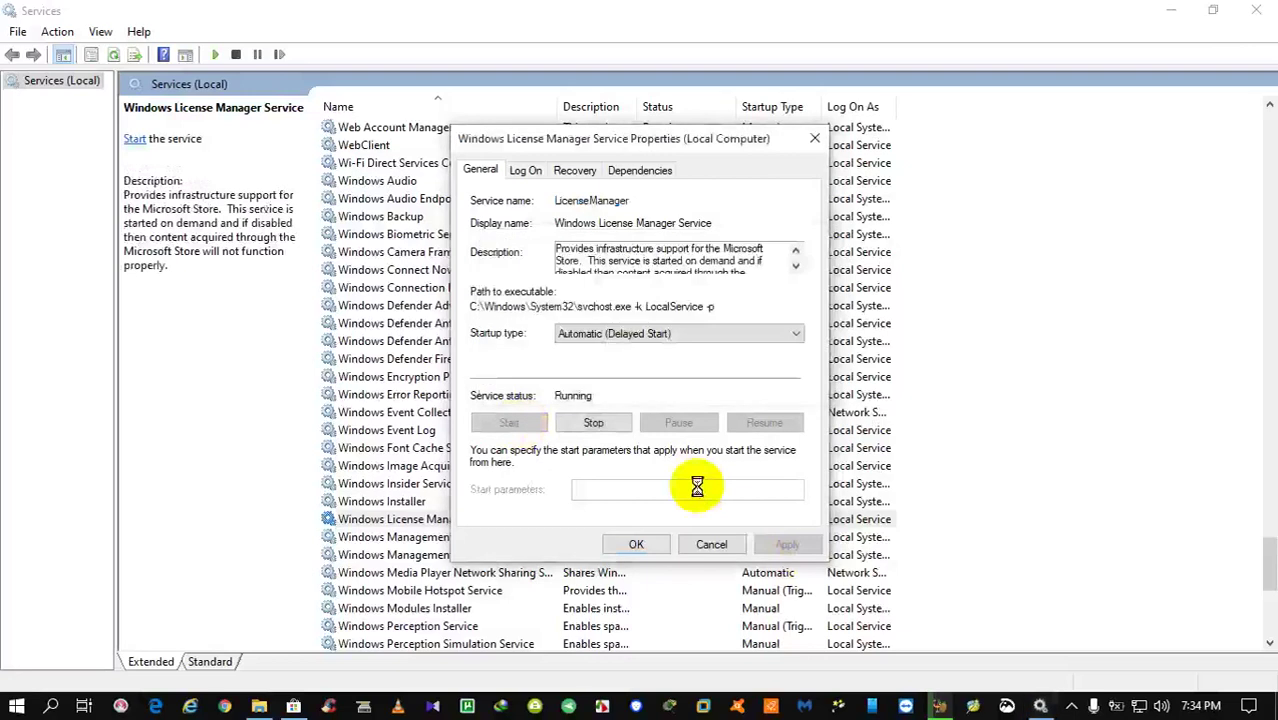
click(634, 544)
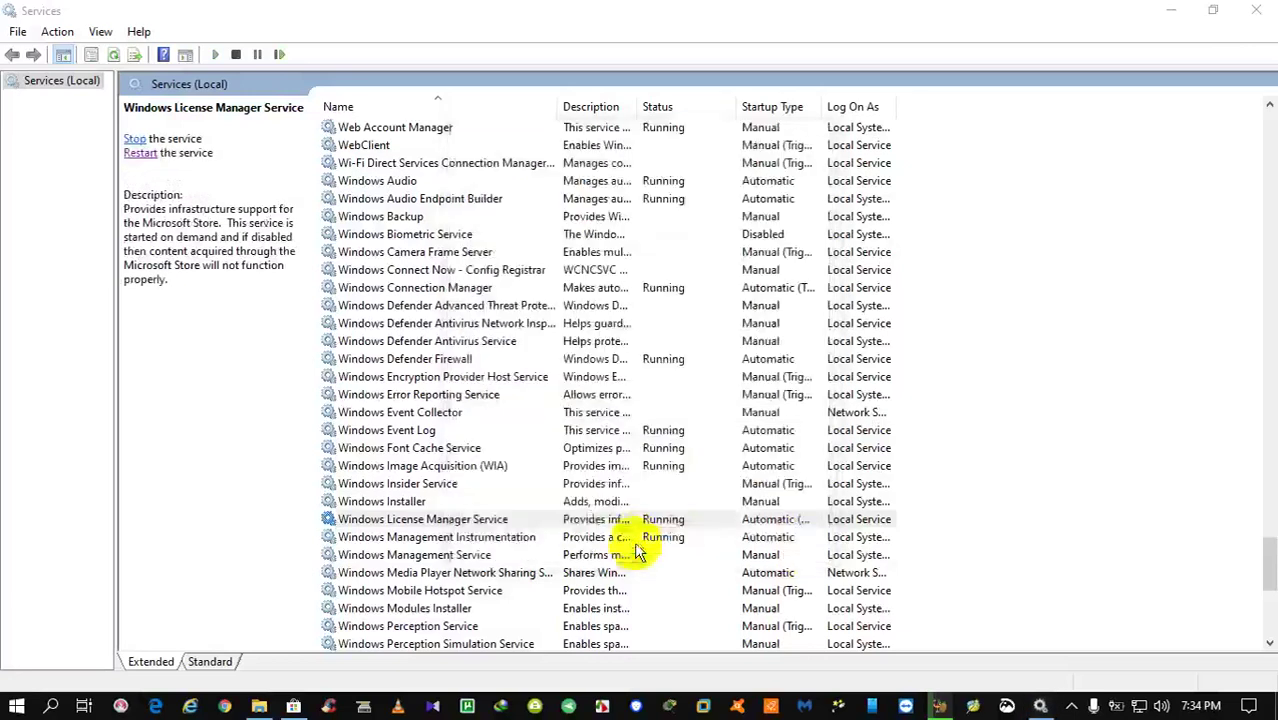
Reselect the Windows License Manager Service to check its status, and close the Services console.
click(1118, 343)
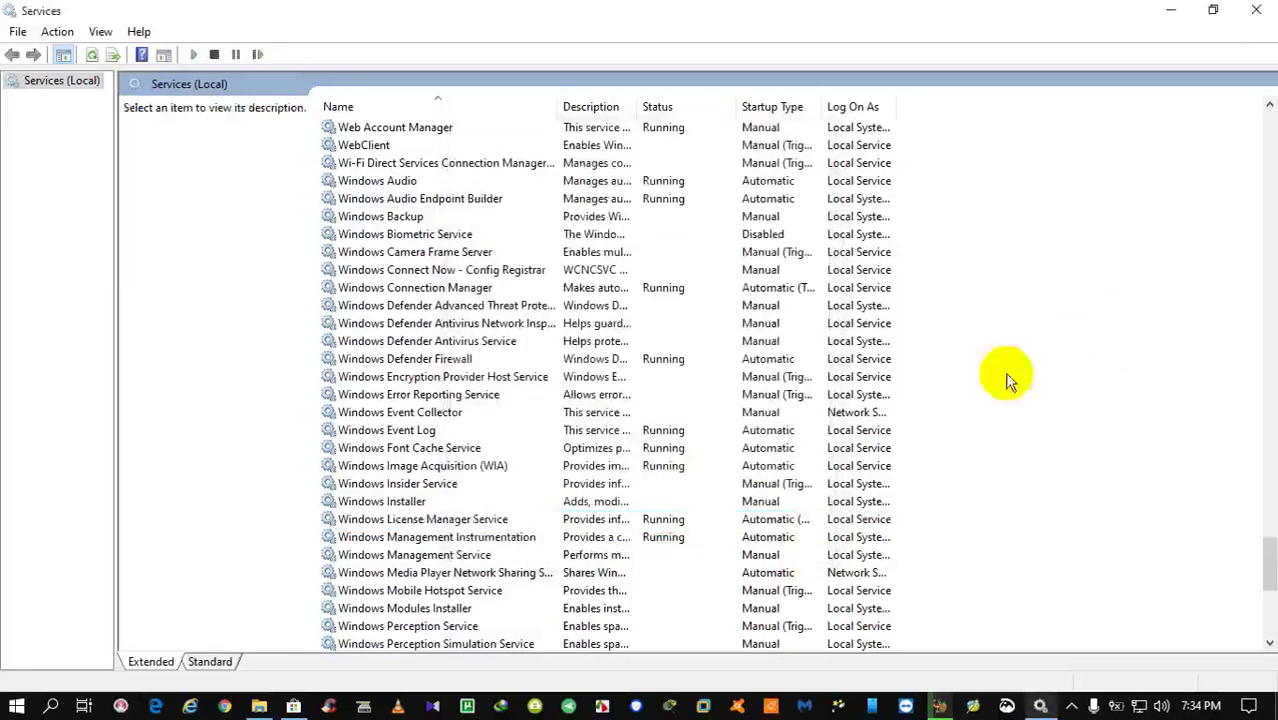
click(545, 519)
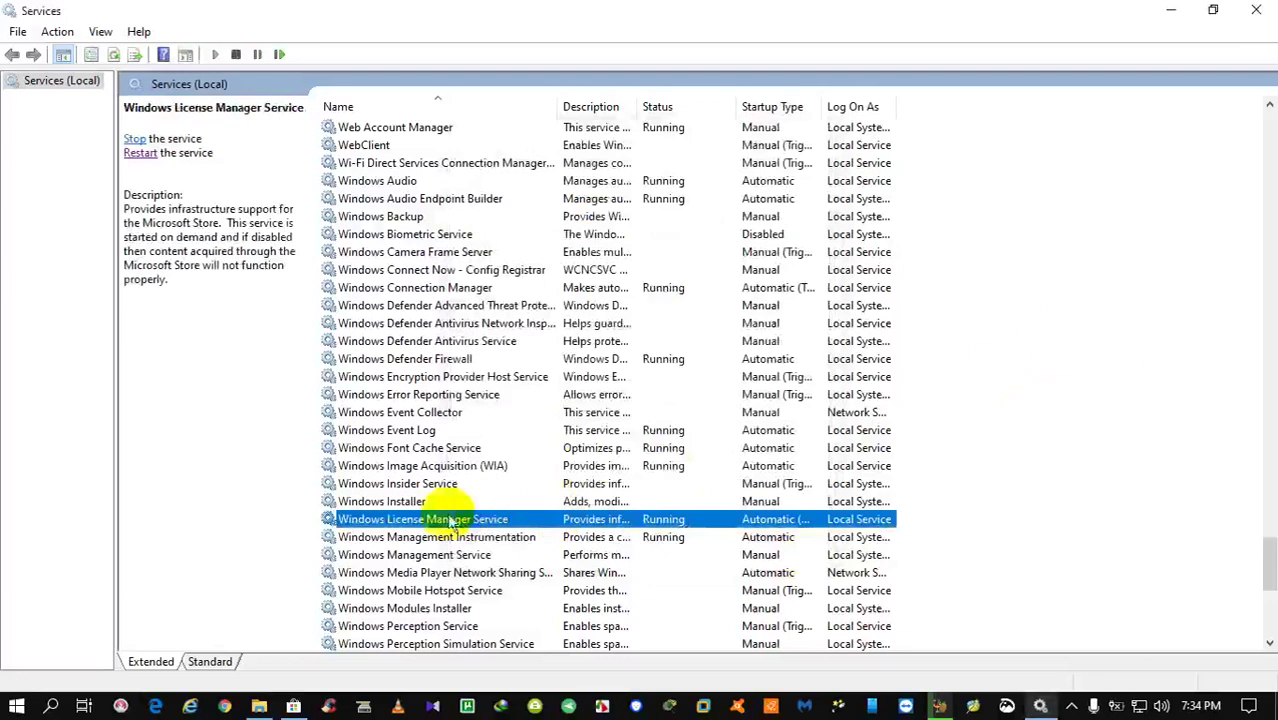
click(134, 139)
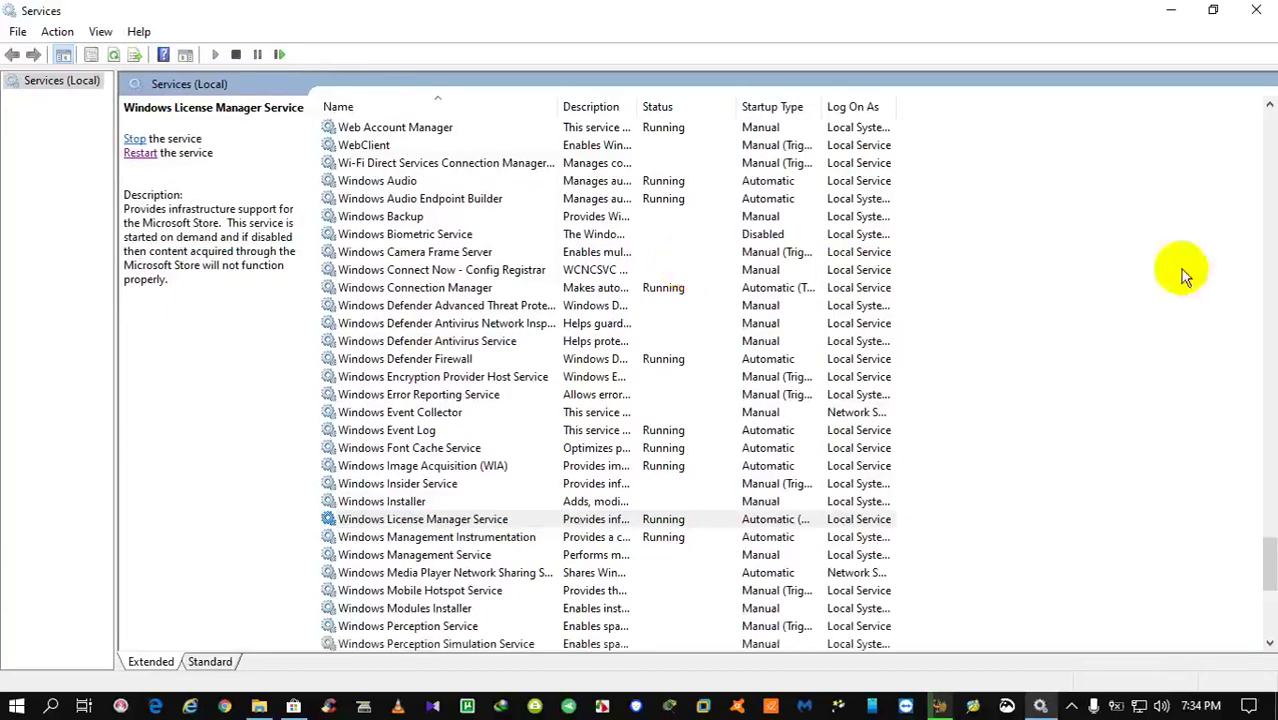
click(1256, 10)
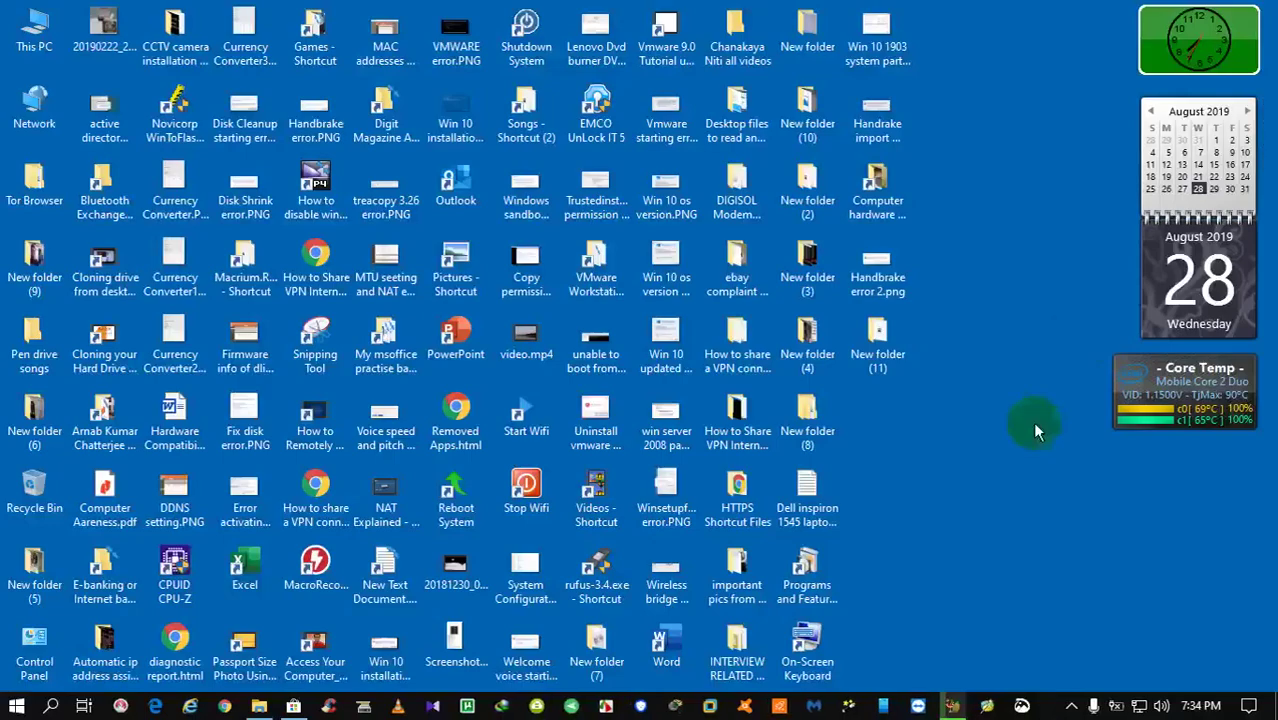
Search Windows for "snip" and open the Snip & Sketch app.
click(50, 707)
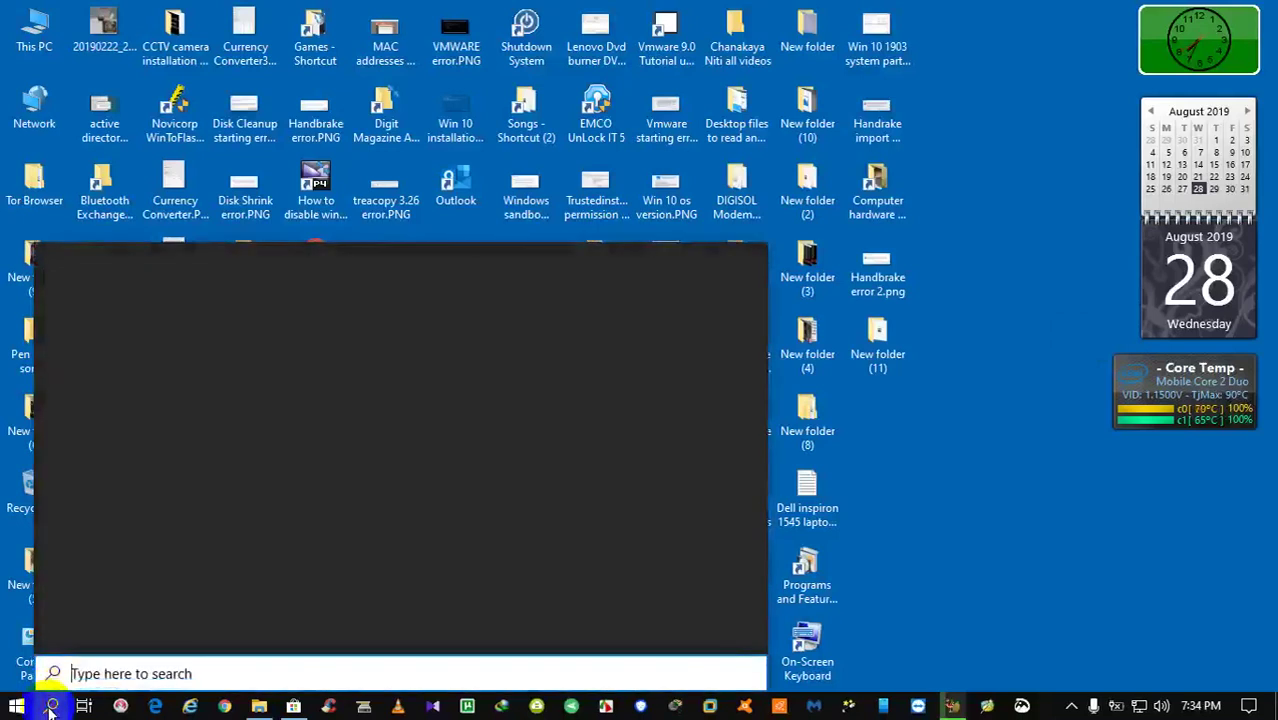
text(sni)
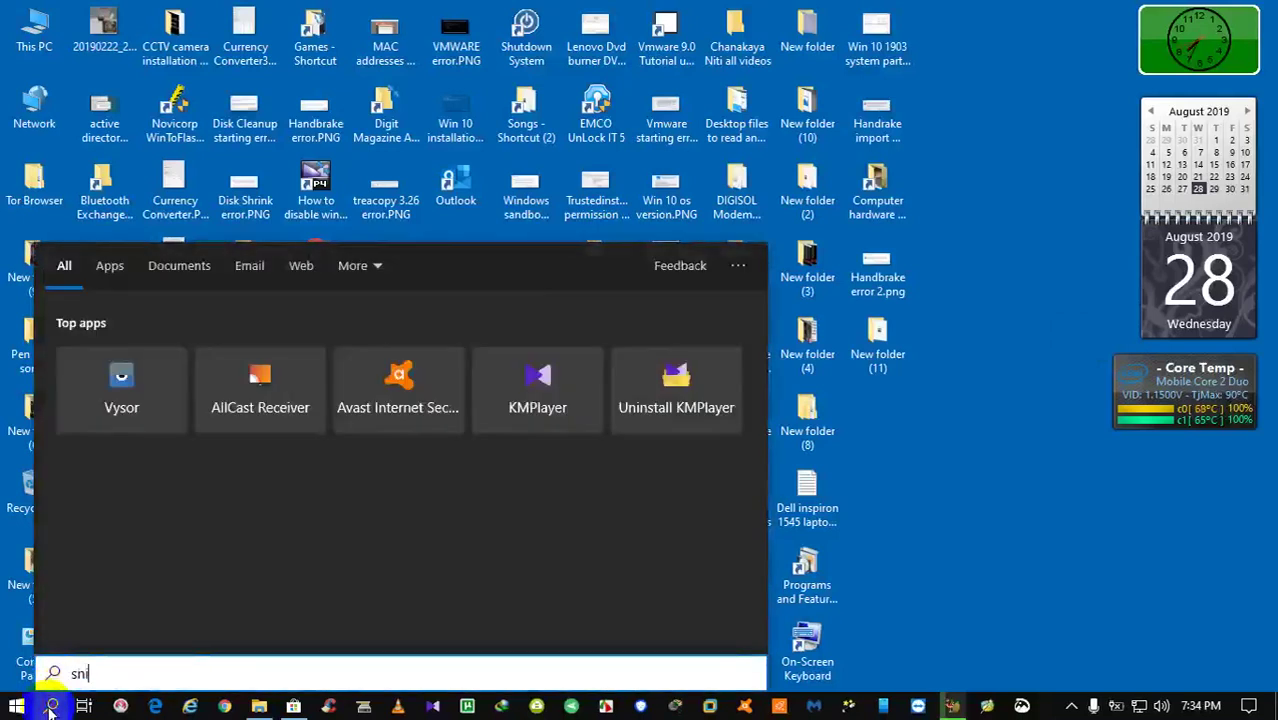
text(p)
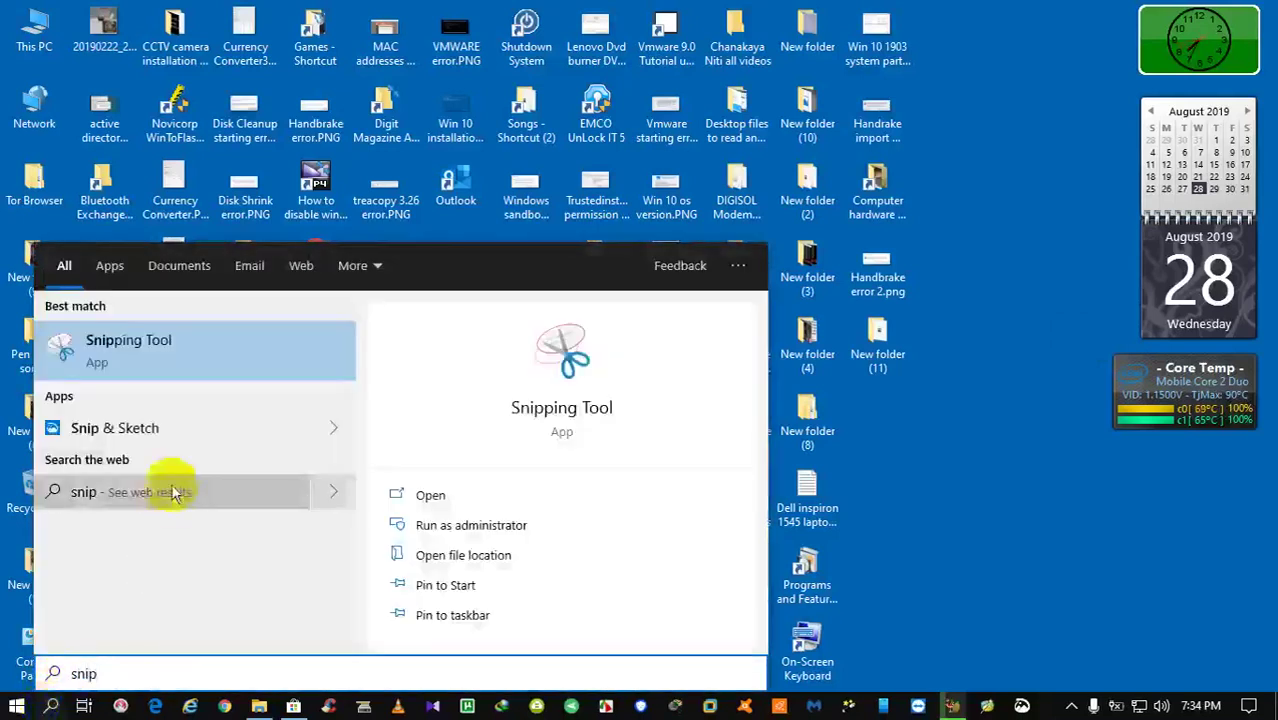
click(207, 427)
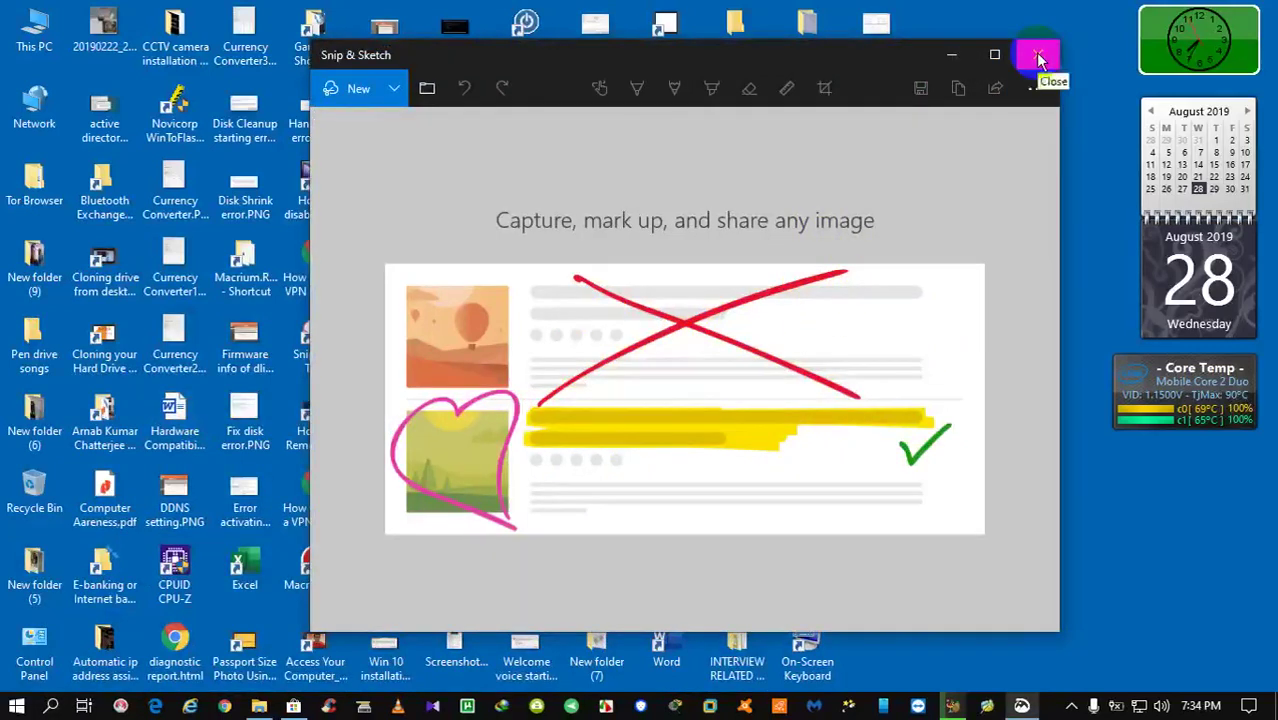
Capture a rectangular snip of the desktop icons, view it, and close Snip & Sketch without saving.
click(337, 92)
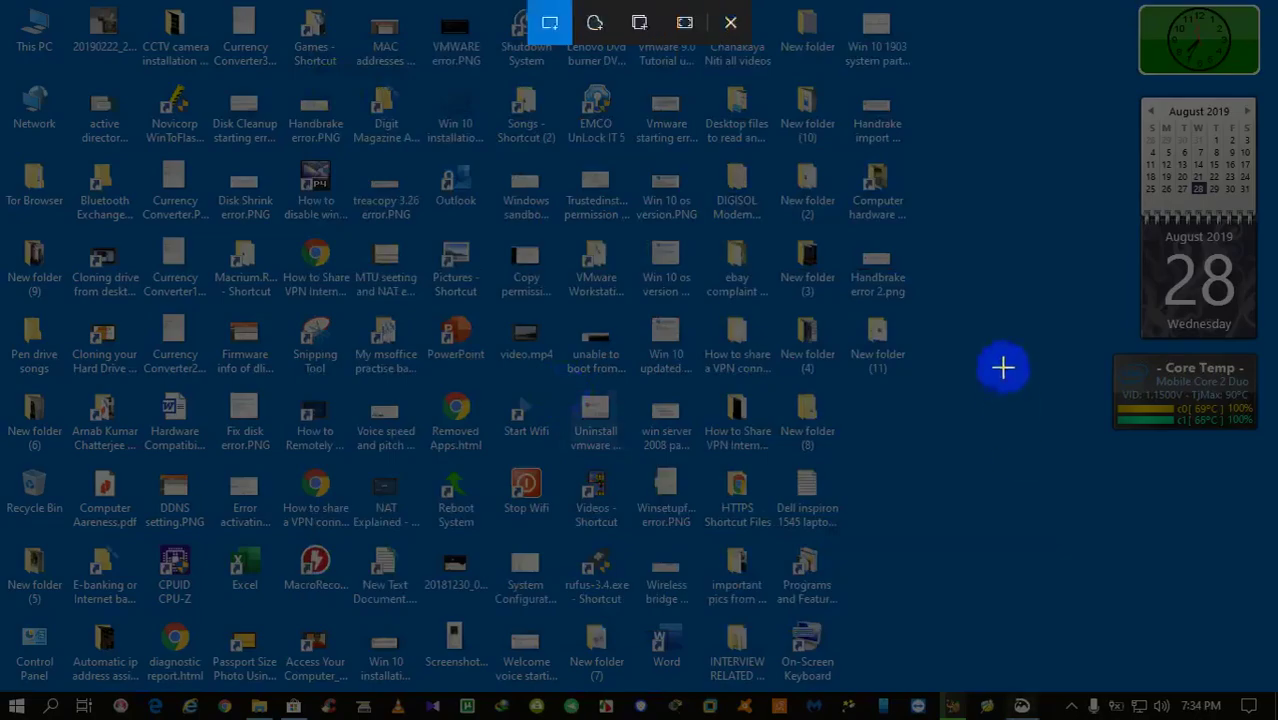
drag(94, 152, 964, 660)
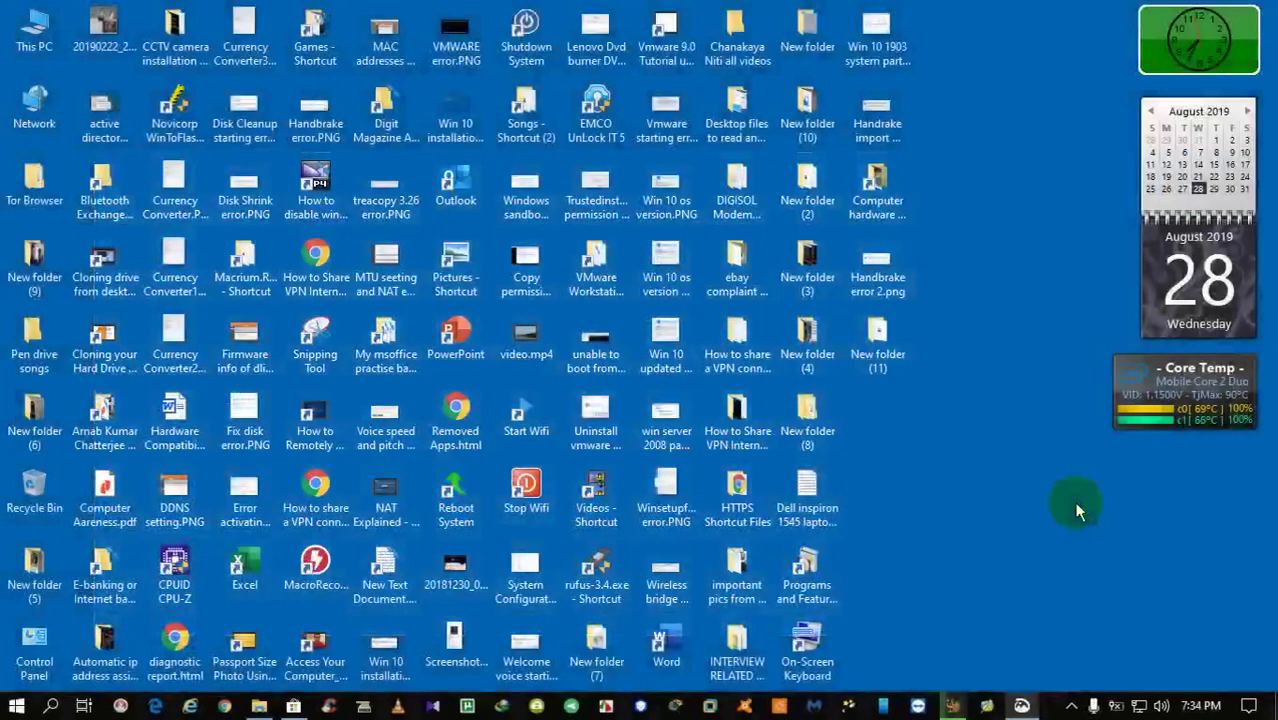
click(1022, 705)
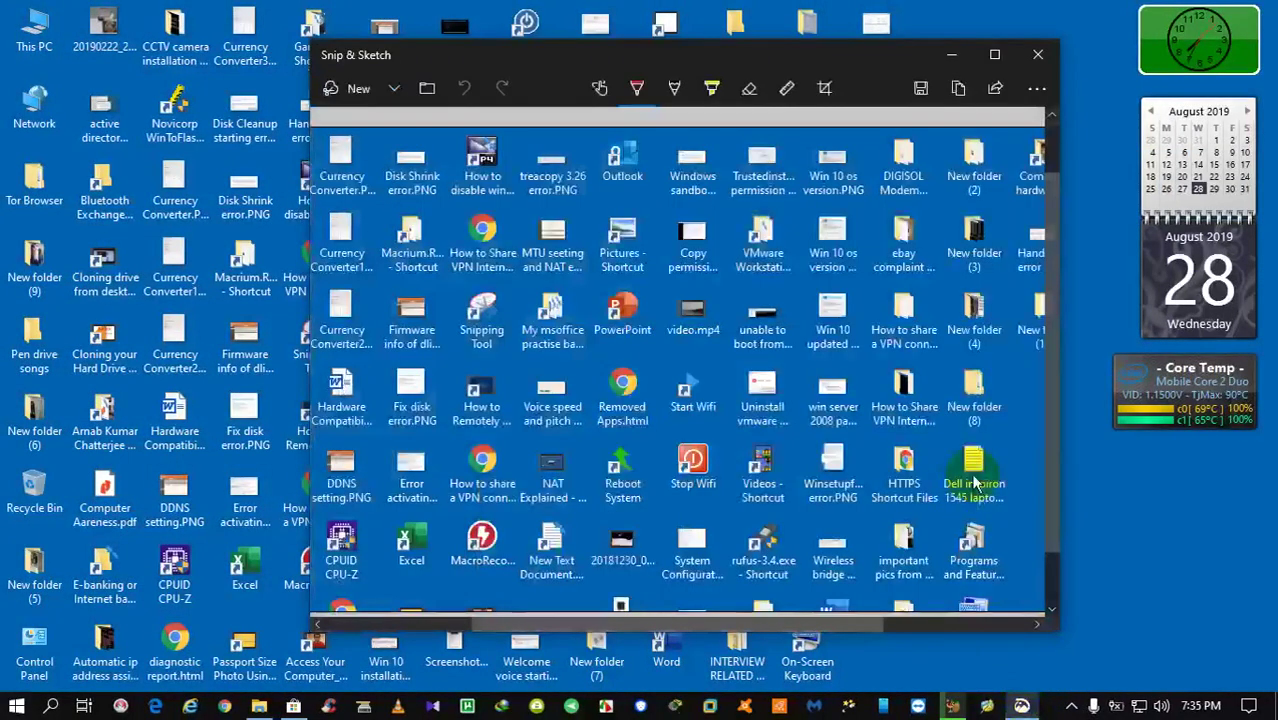
mouse_move(1050, 282)
mouse_down()
mouse_move(1058, 378)
mouse_move(1050, 205)
mouse_move(1061, 308)
mouse_move(1062, 295)
mouse_up()
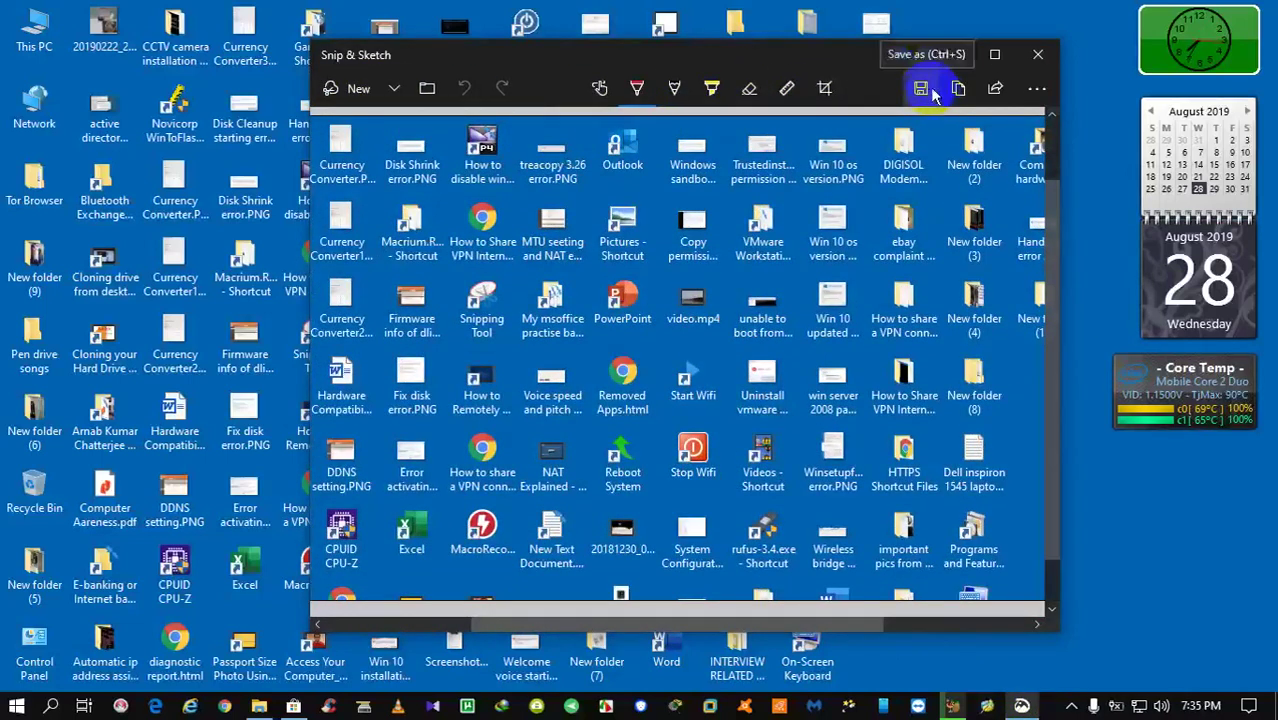
click(1036, 62)
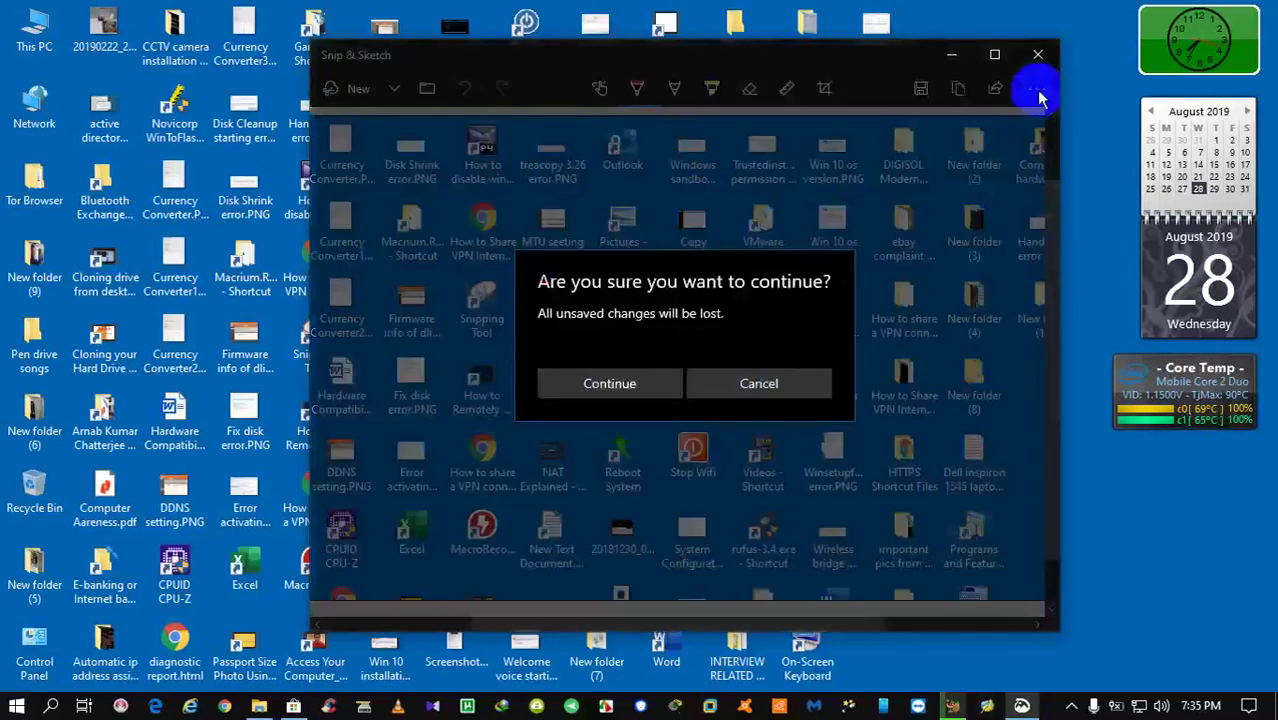
click(619, 388)
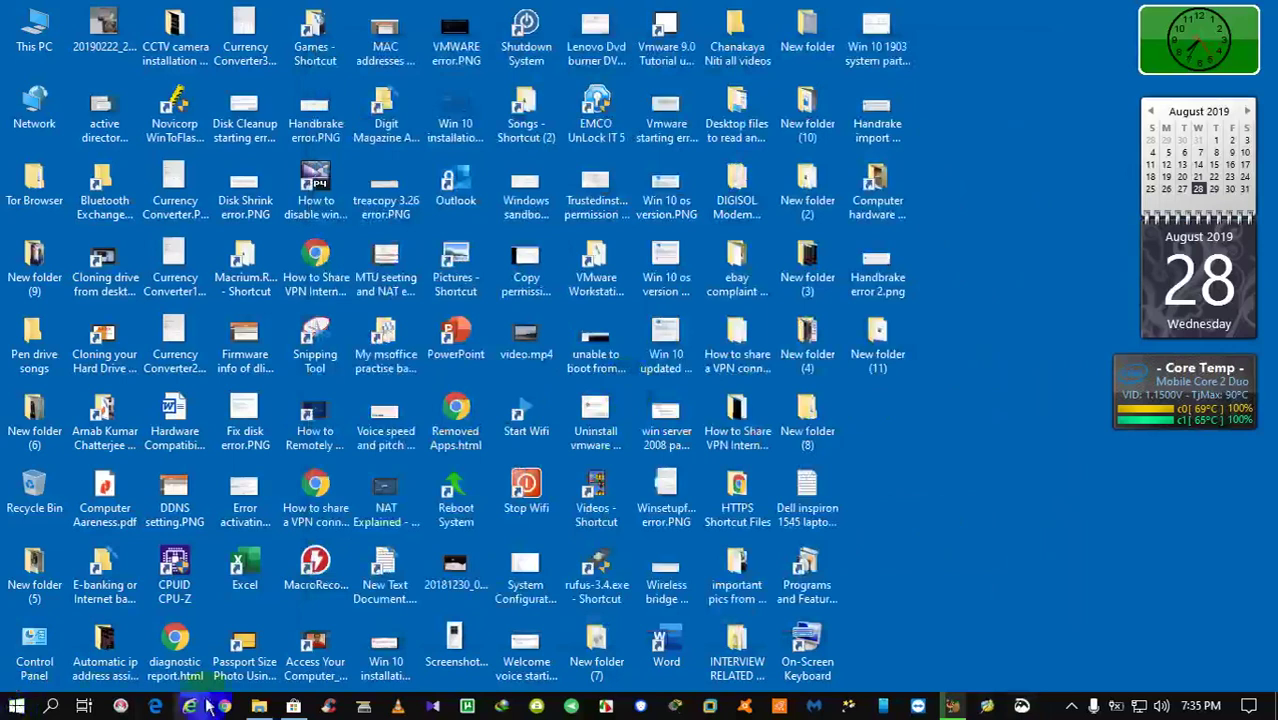
Switch to the Microsoft Store and retry the Calculator+ HD download, pausing and resuming it.
click(295, 708)
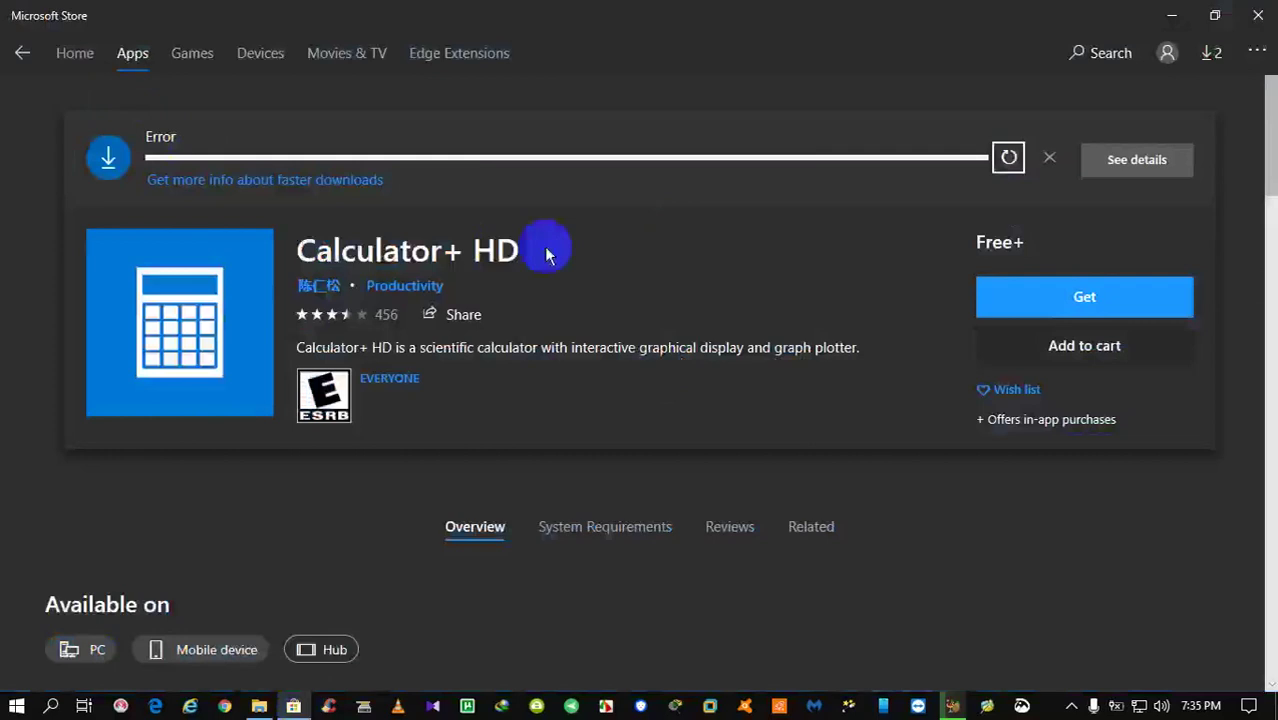
click(1008, 160)
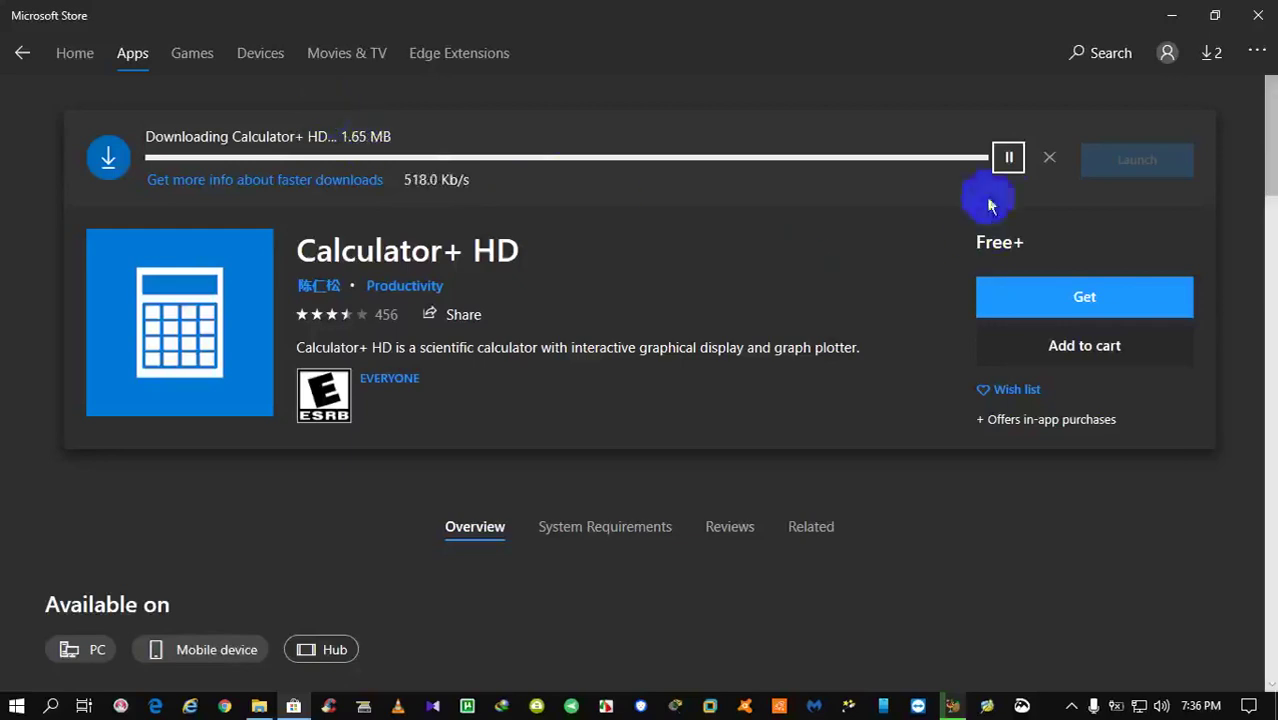
click(1010, 160)
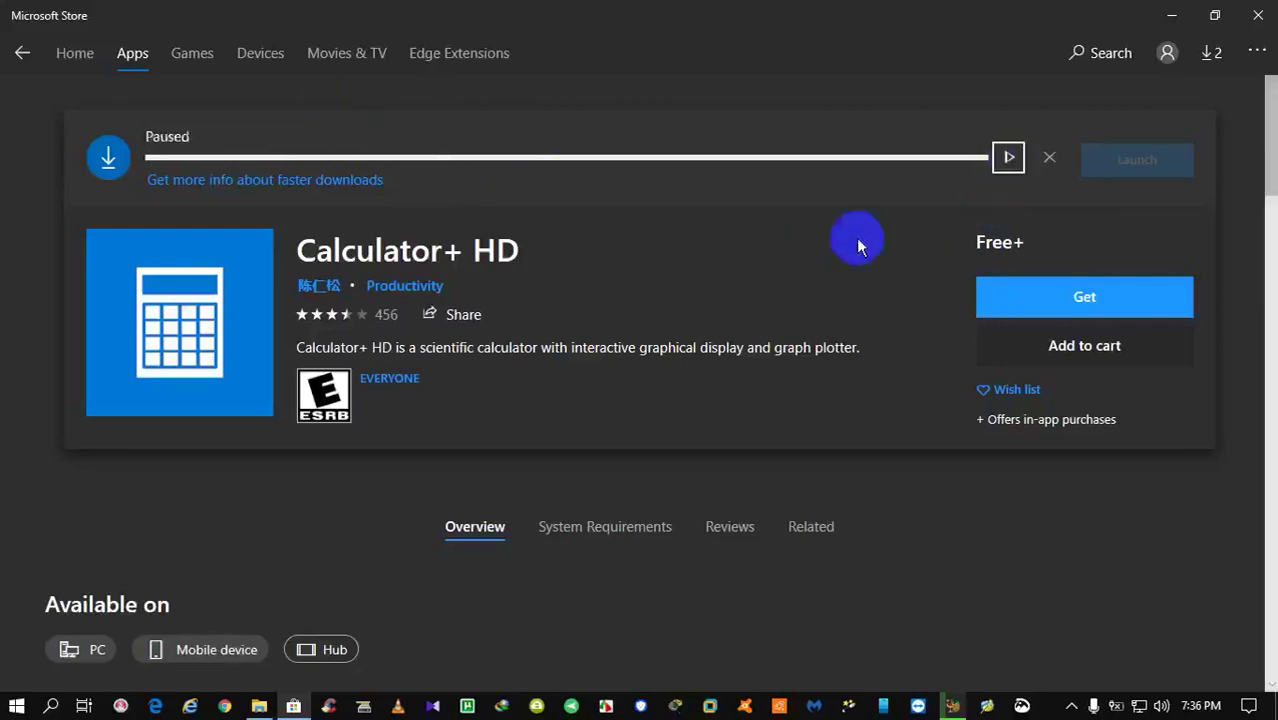
click(1009, 157)
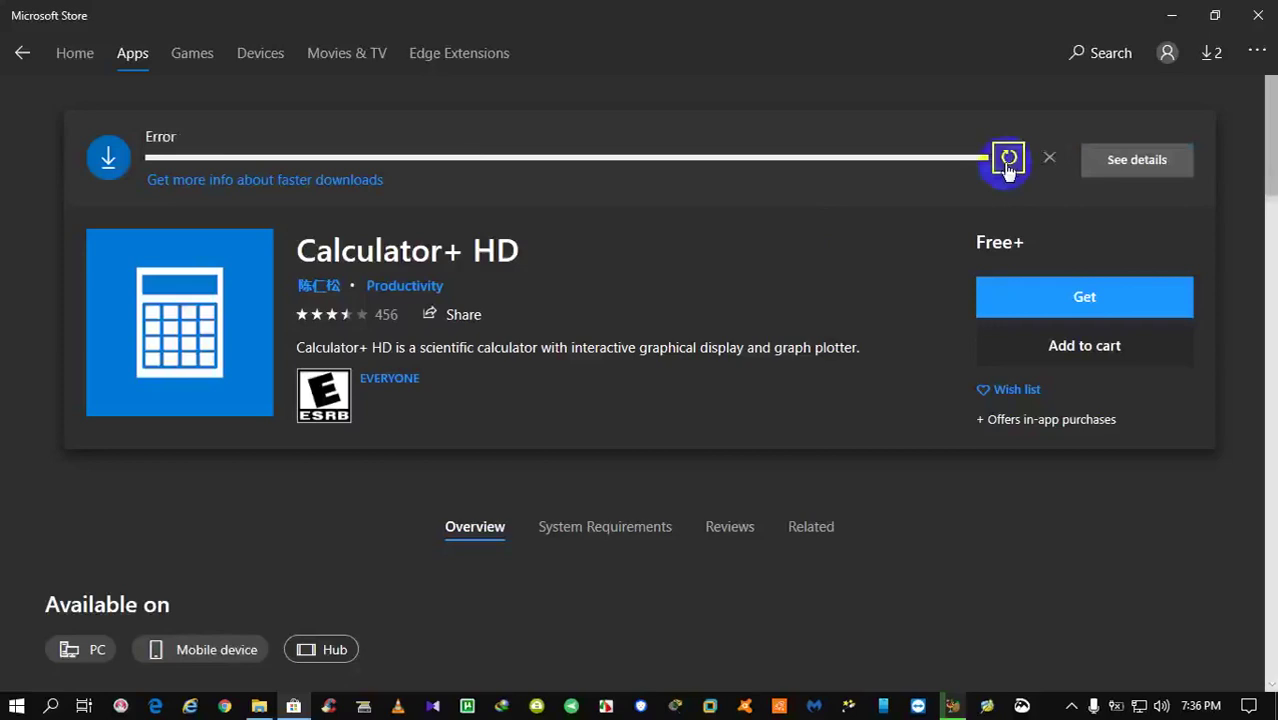
Cancel the Calculator+ HD download and remove Windows Calculator from the download queue.
click(1049, 158)
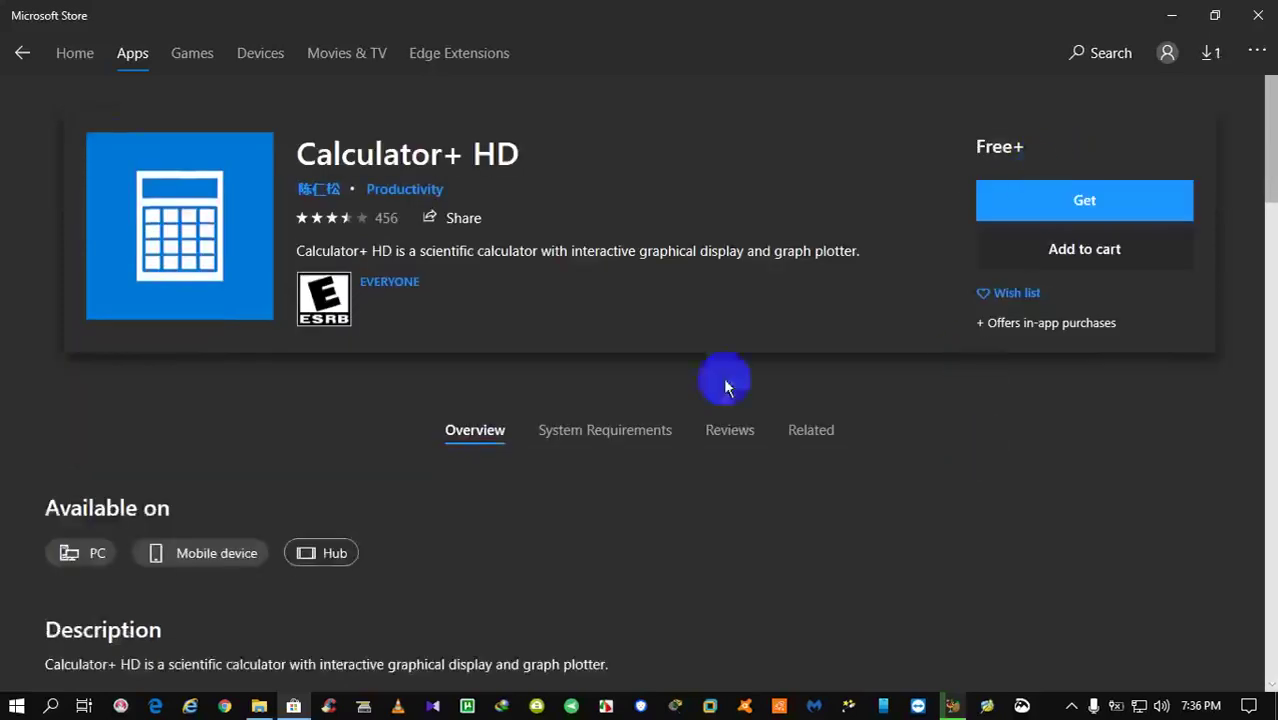
click(22, 53)
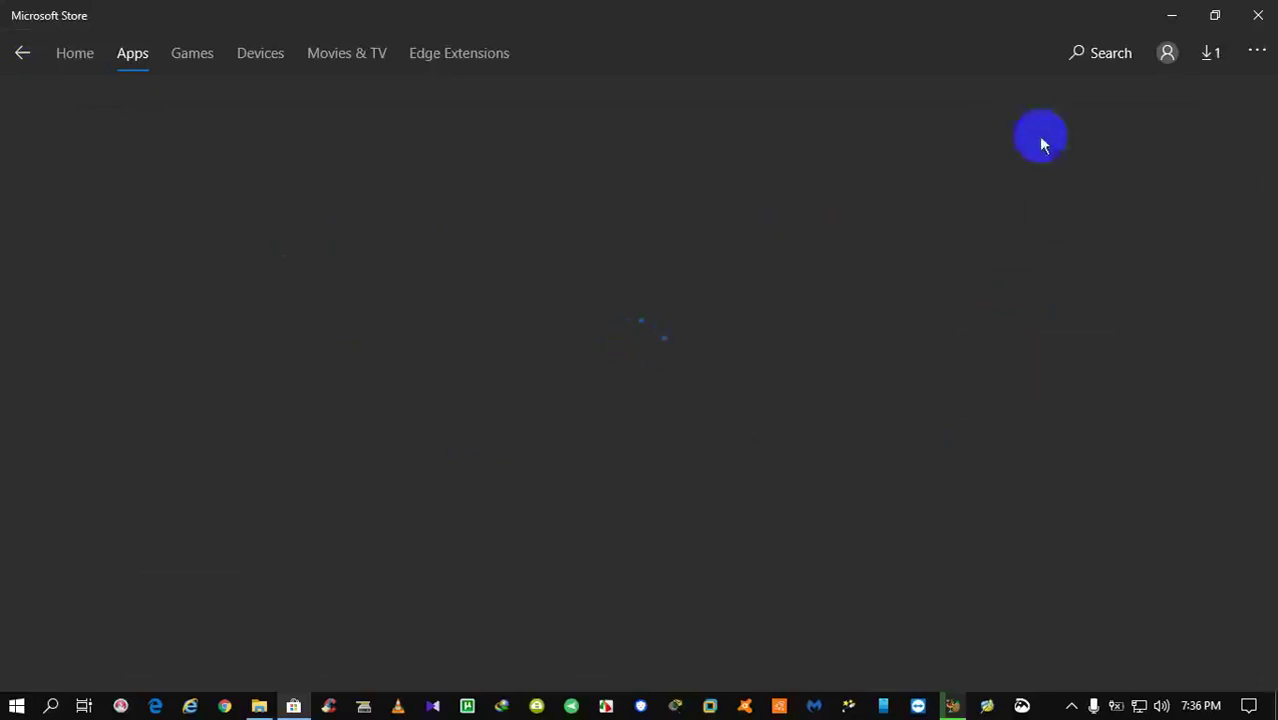
click(1210, 55)
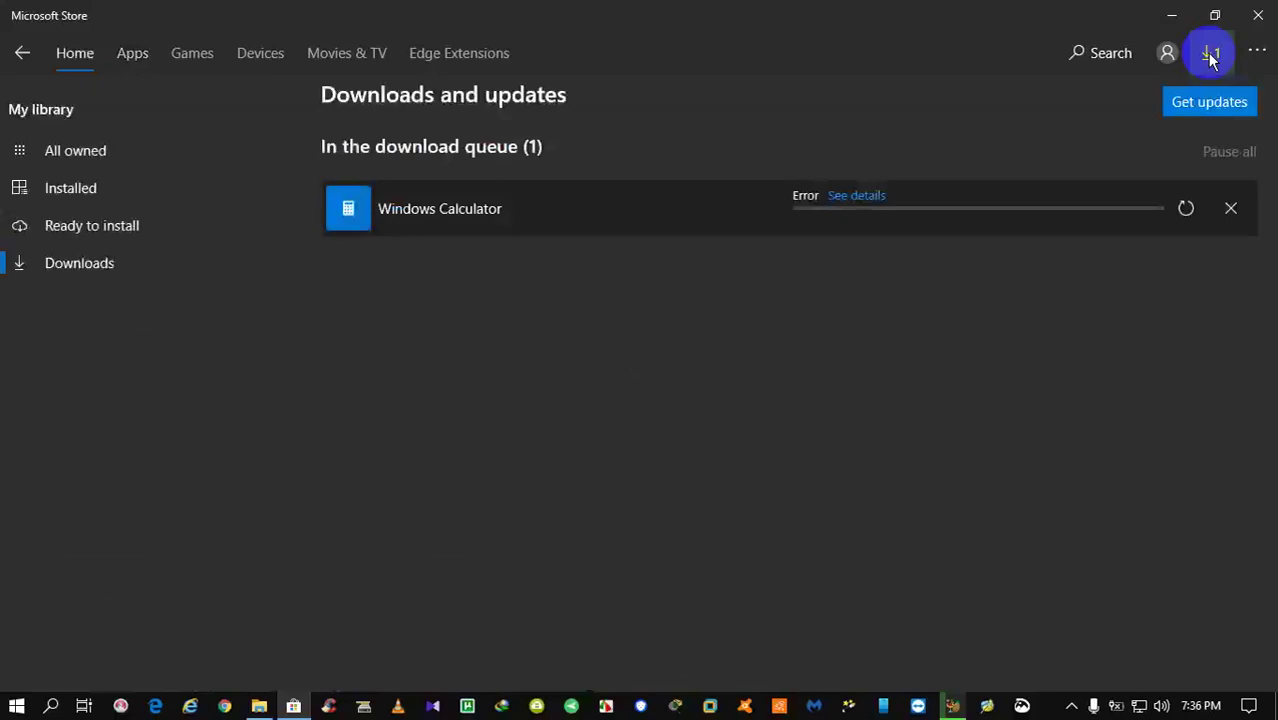
click(1232, 208)
Check for app updates and view all owned products in the library before closing the Store.
click(1229, 106)
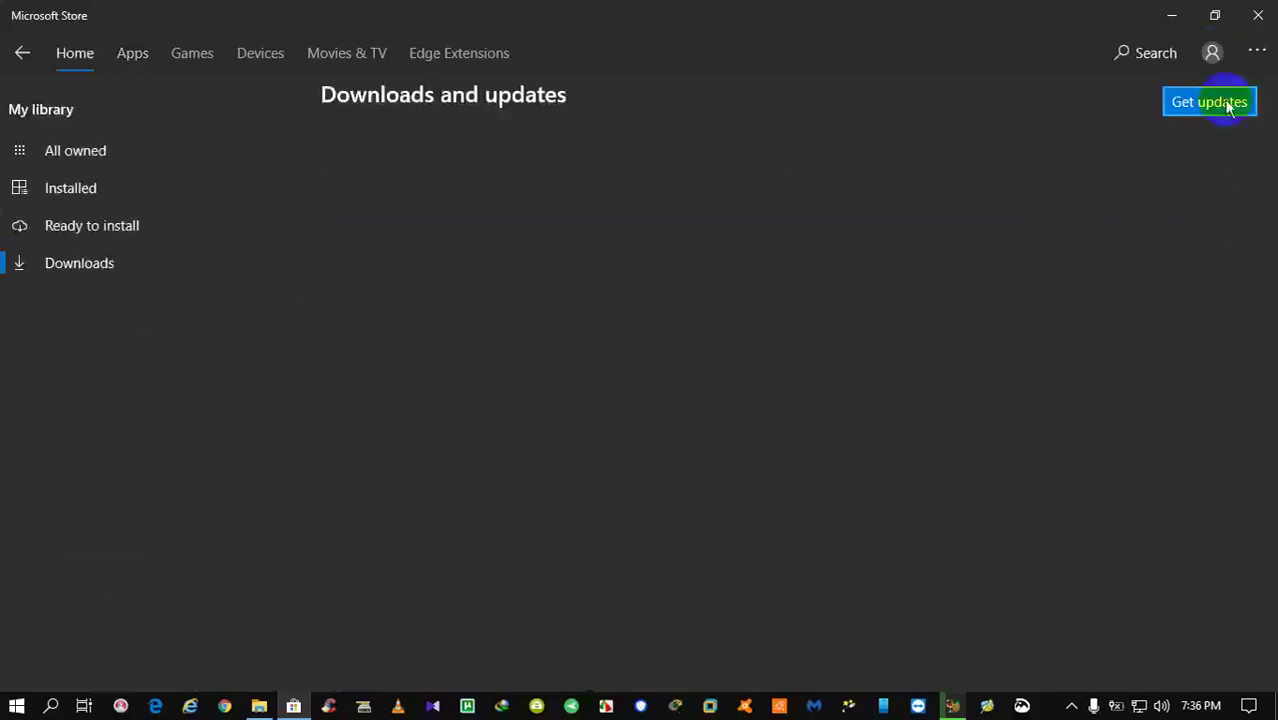
click(126, 158)
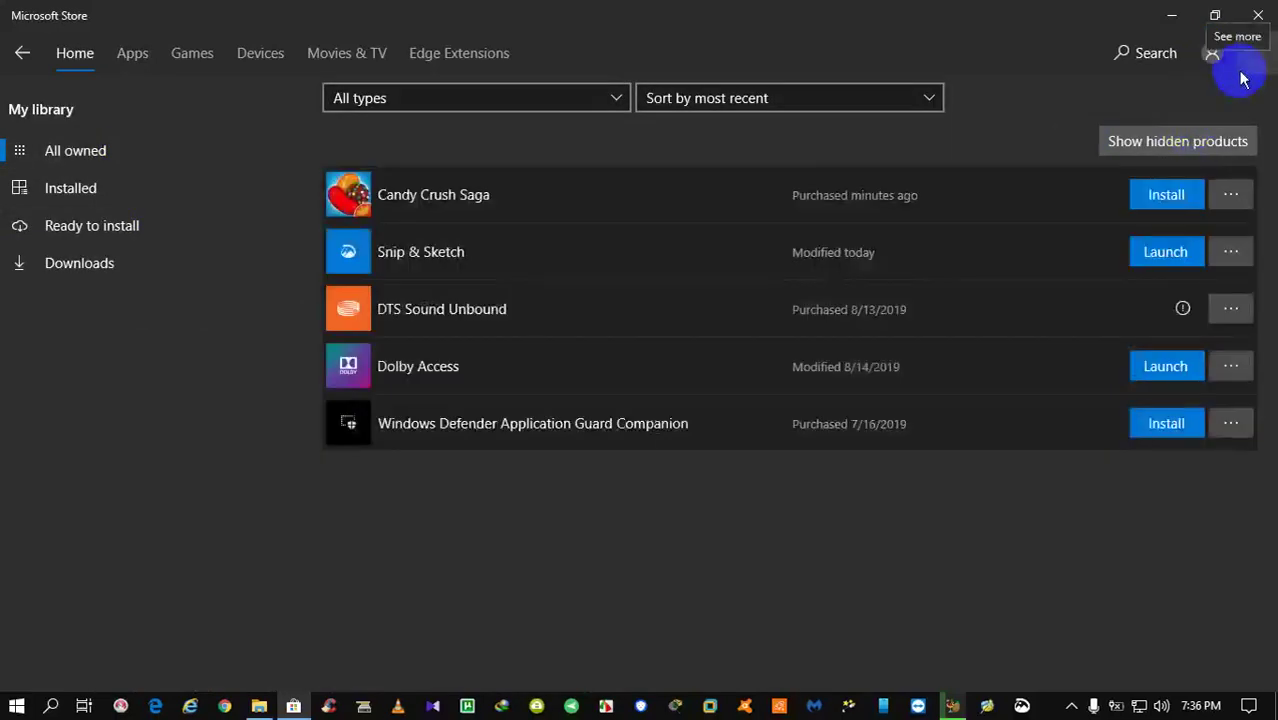
click(1257, 15)
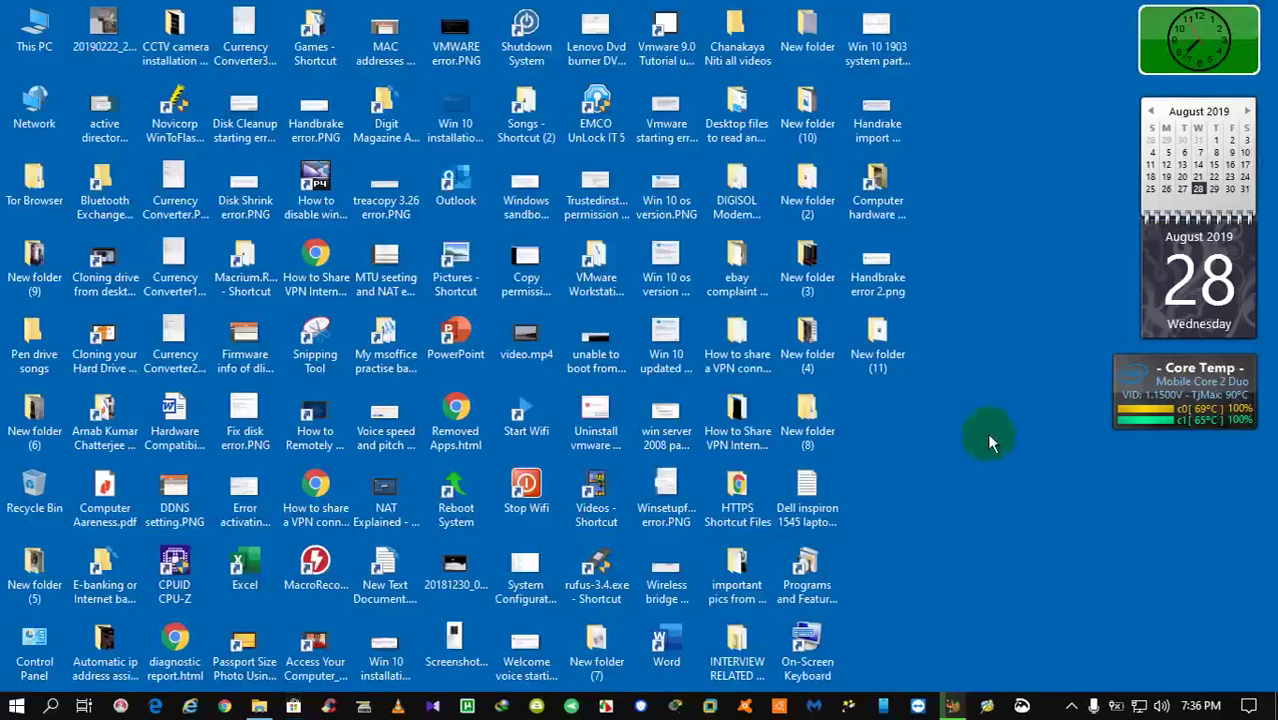